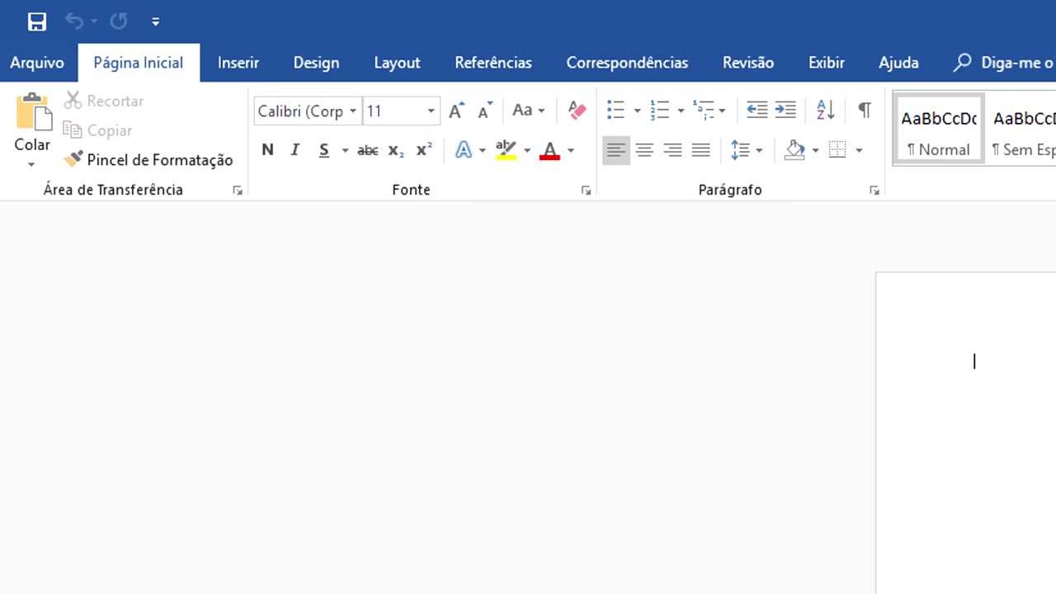
Step: Switch to 72 pt and enter 'H2O' on one line and 'X2' on the next
click(436, 116)
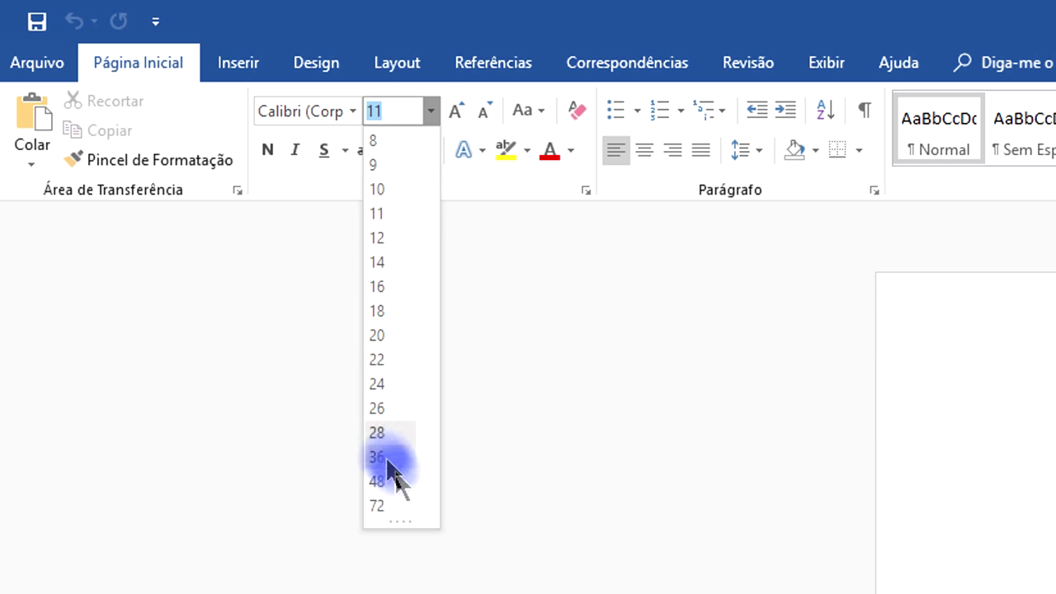
click(393, 504)
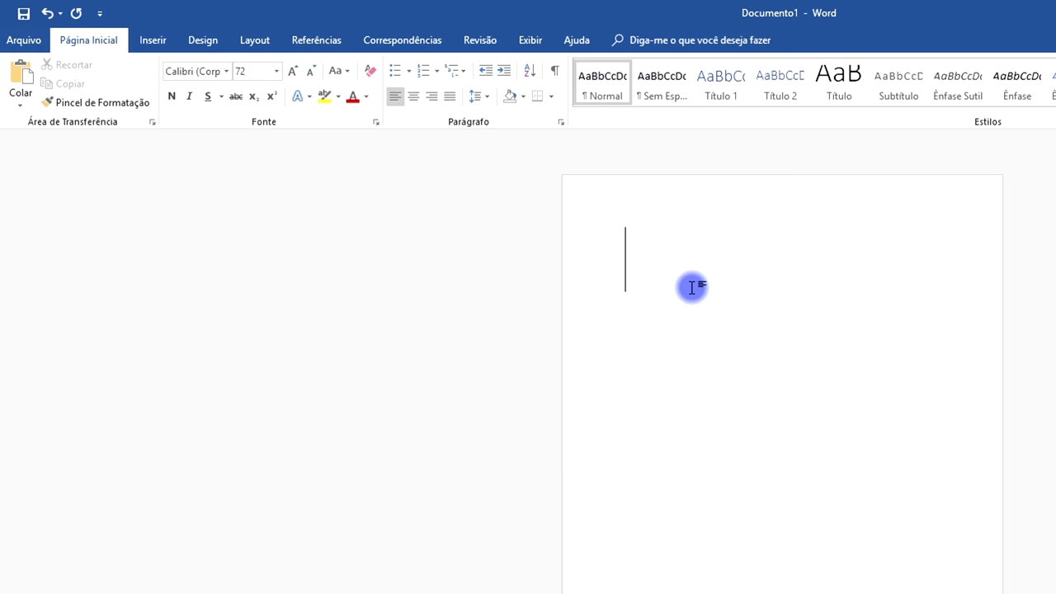
text(H2)
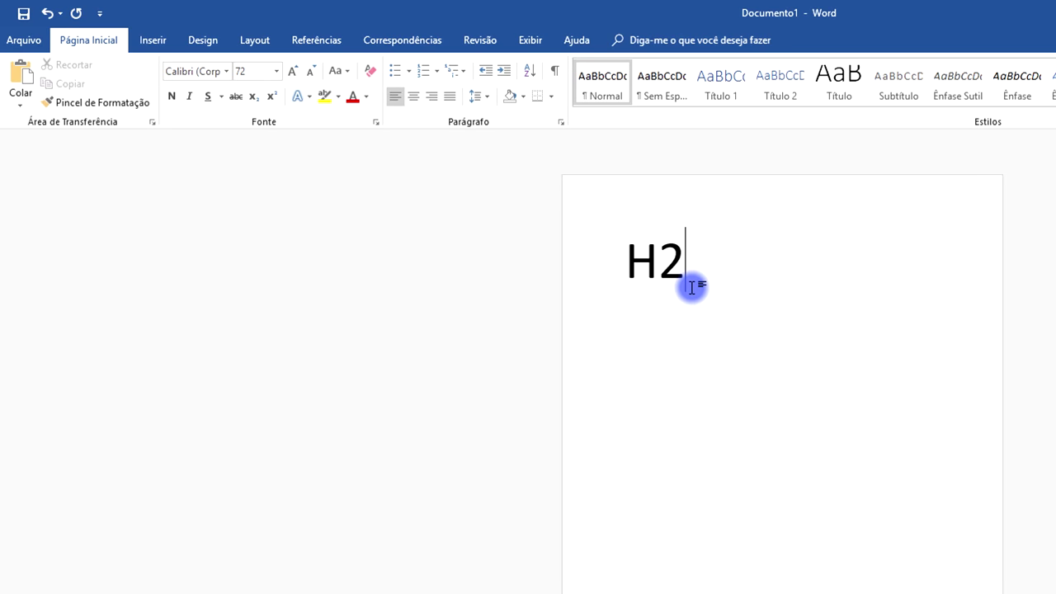
text(O)
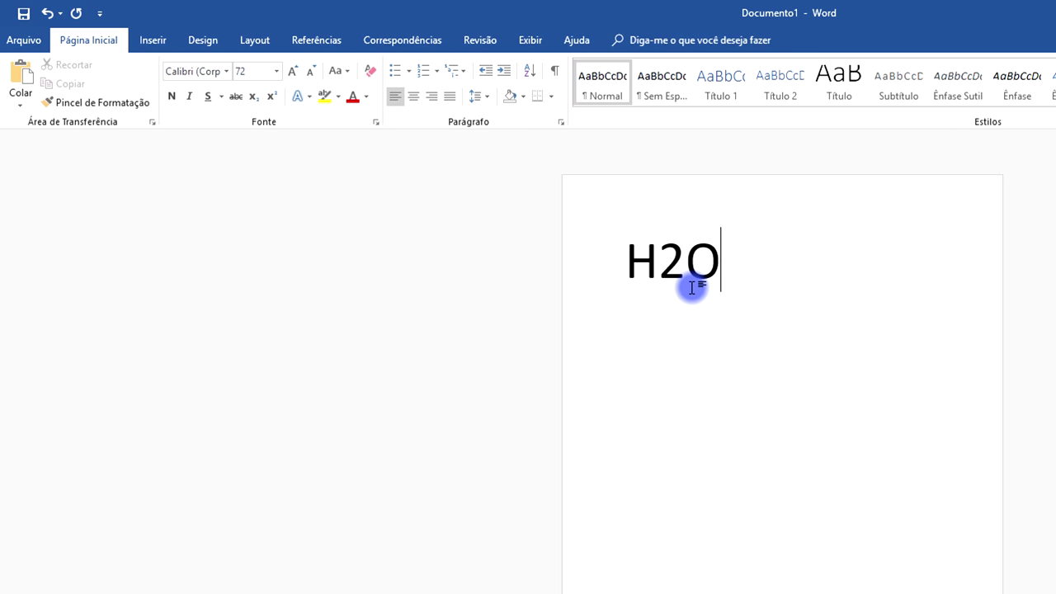
key(Return)
text(X2)
Step: Make the 2 in H2O subscript and the 2 in X2 superscript, then start a plain new line
drag(684, 252, 669, 252)
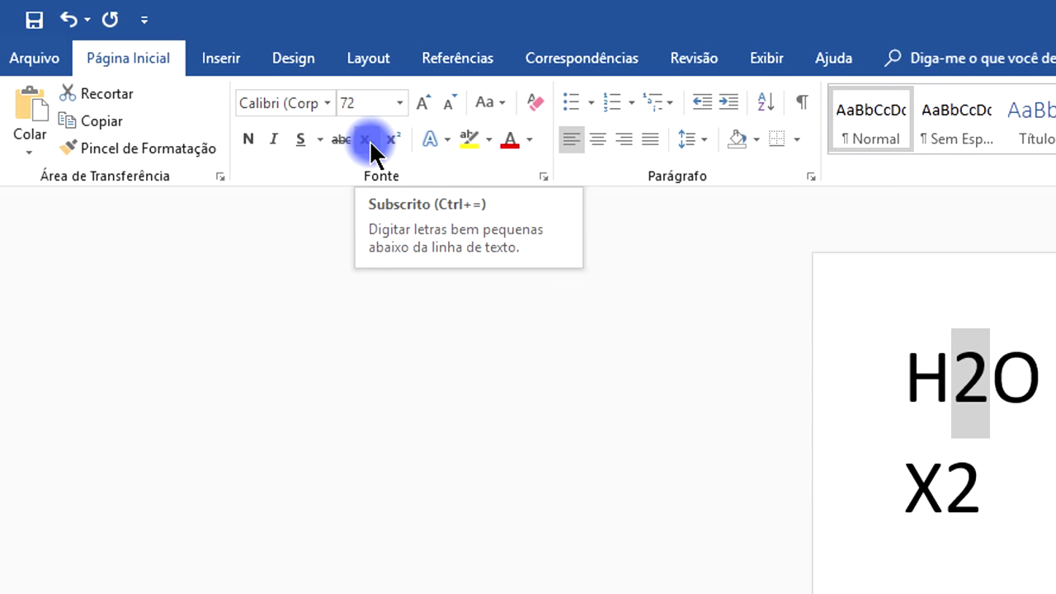
click(368, 140)
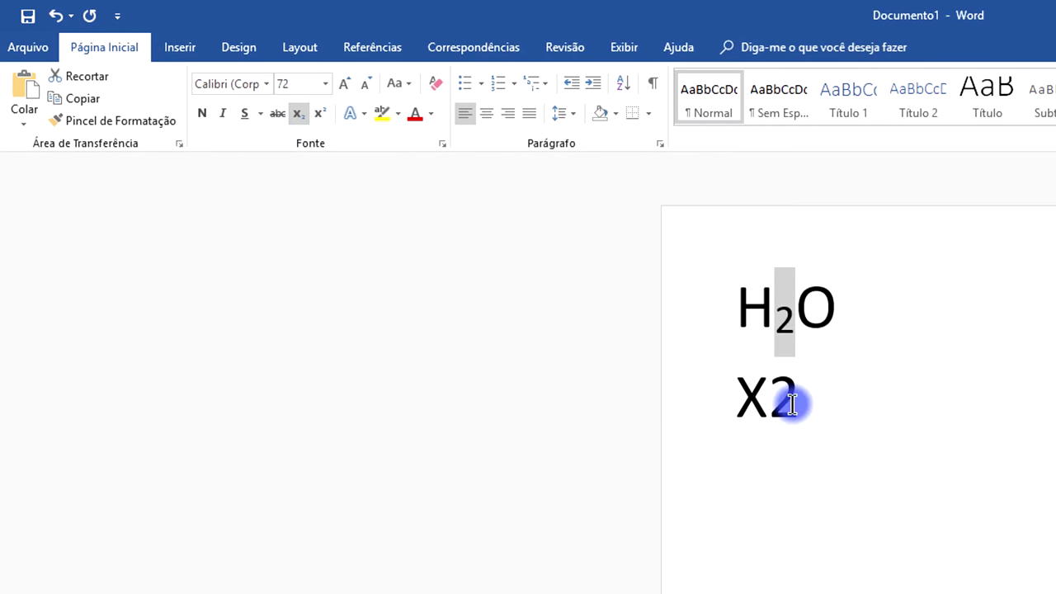
drag(791, 404, 772, 404)
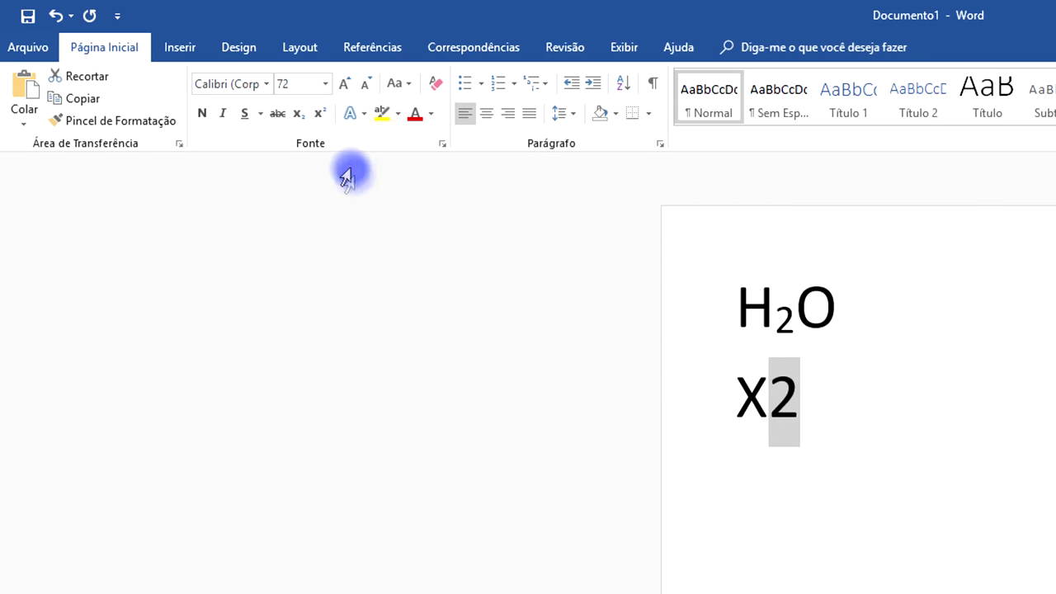
click(321, 114)
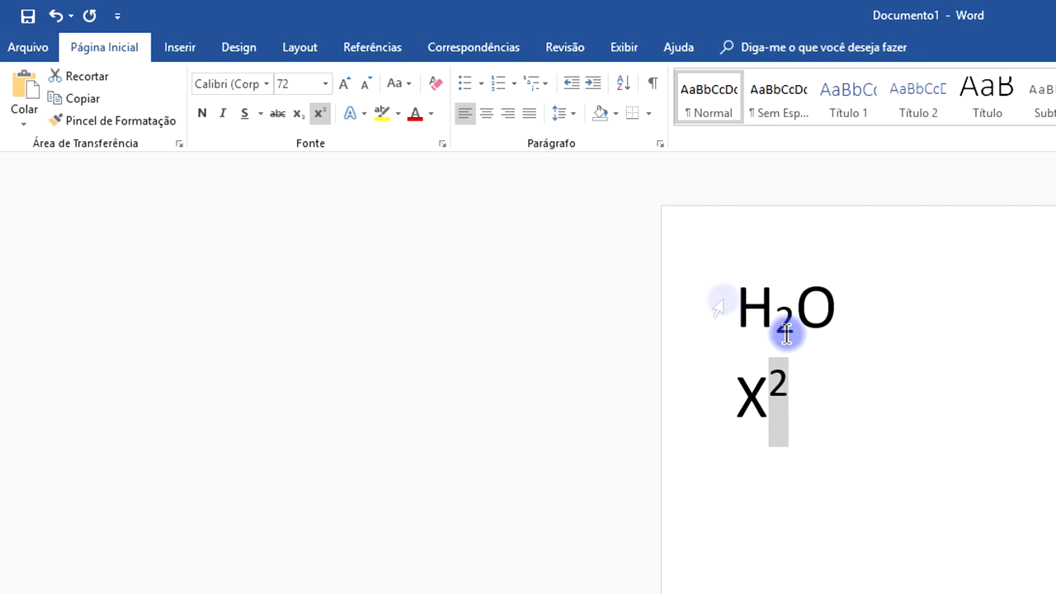
click(821, 388)
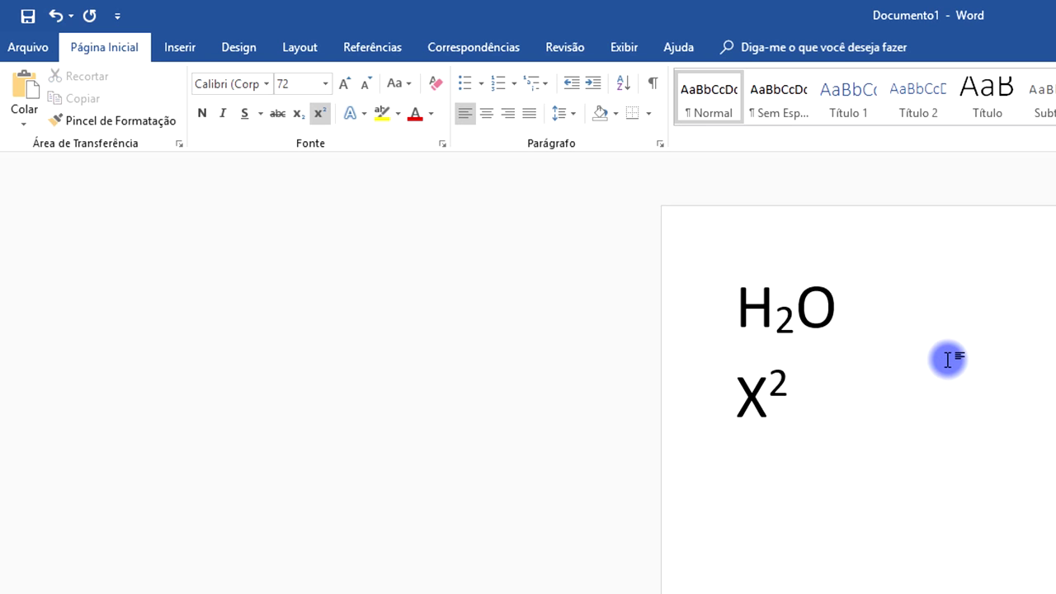
key(Return)
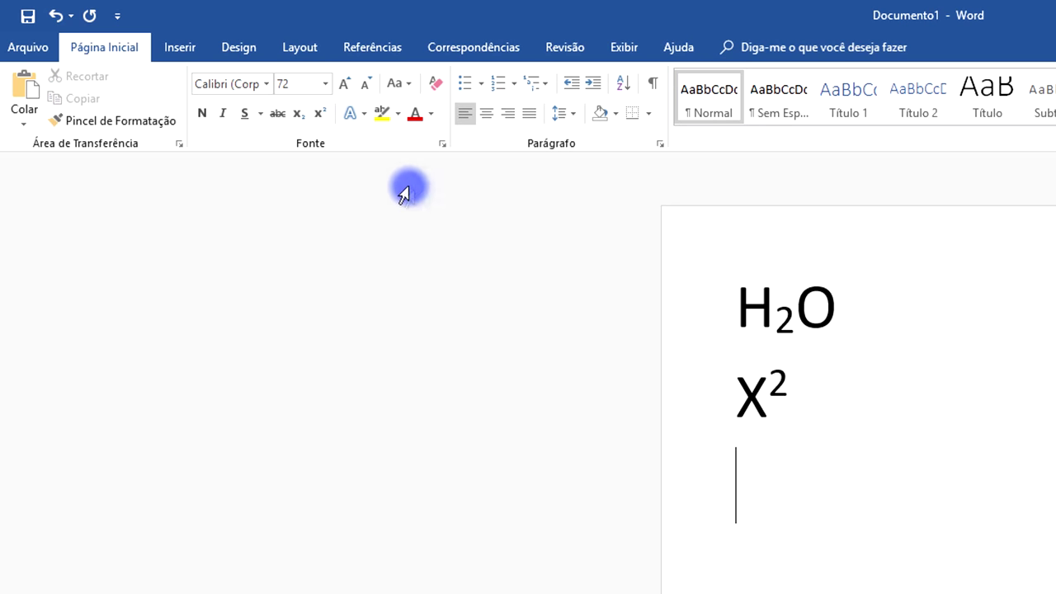
click(320, 116)
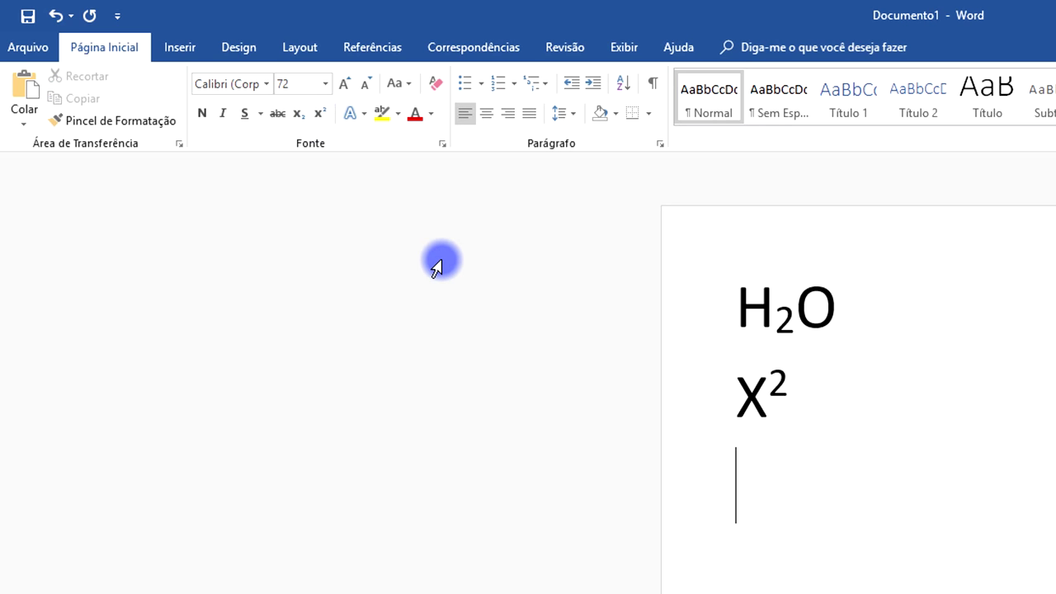
Step: Test typing with superscript on and then off, leaving normal-size 'saxasxsa' on the third line
click(320, 116)
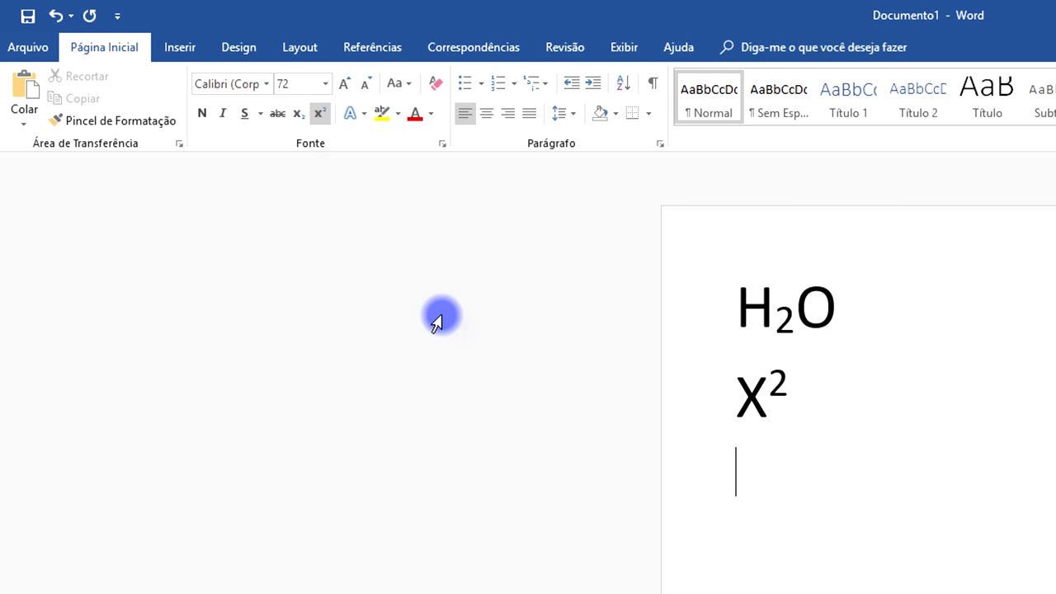
text(czc)
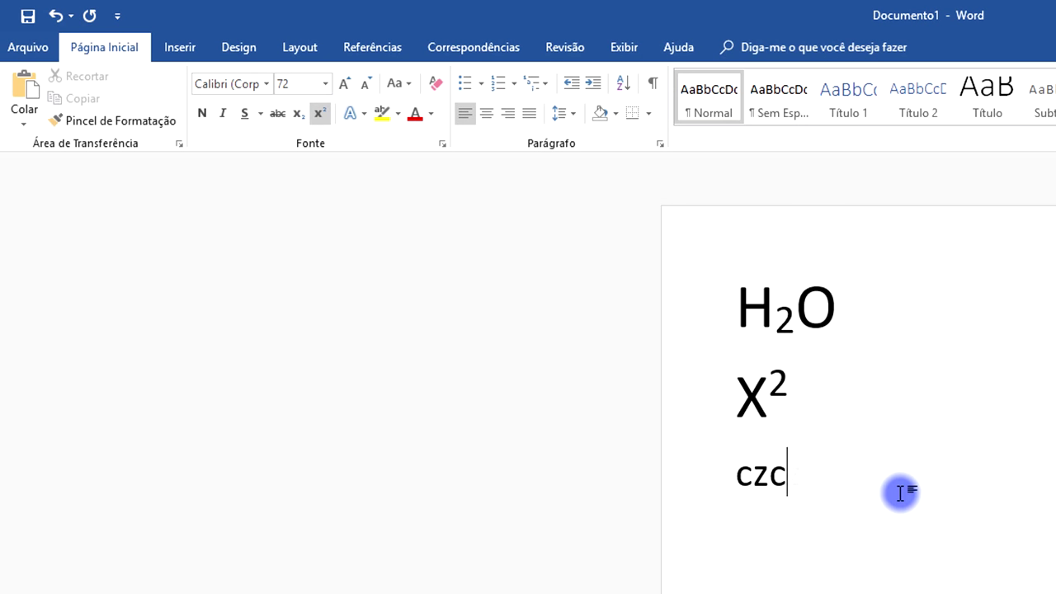
text(zcz)
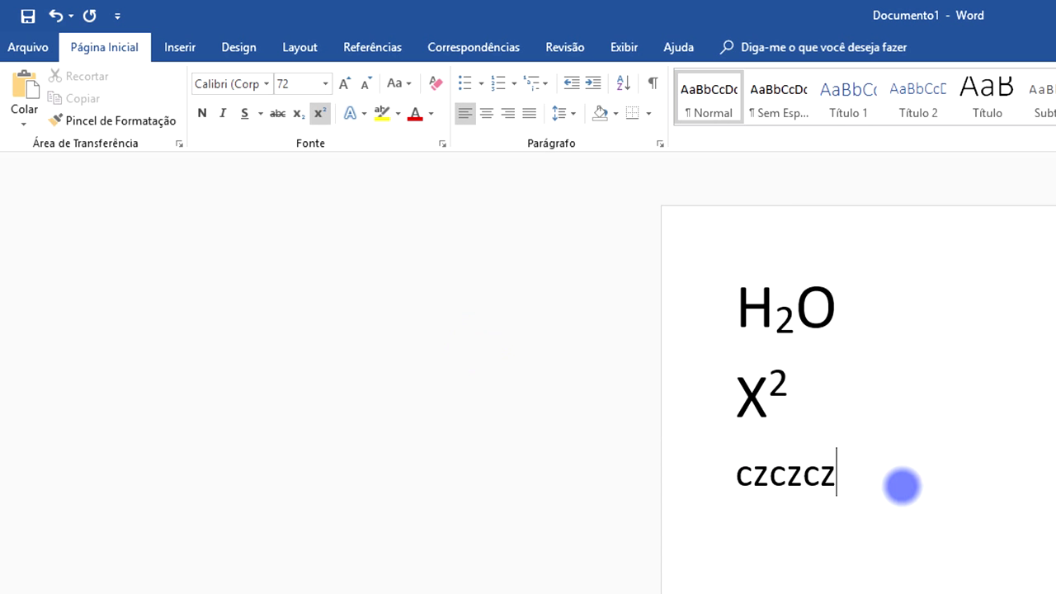
text(1)
text(1313)
key(BackSpace)
key(BackSpace)
key(BackSpace)
key(BackSpace)
key(BackSpace)
key(BackSpace)
key(BackSpace)
key(BackSpace)
key(BackSpace)
key(BackSpace)
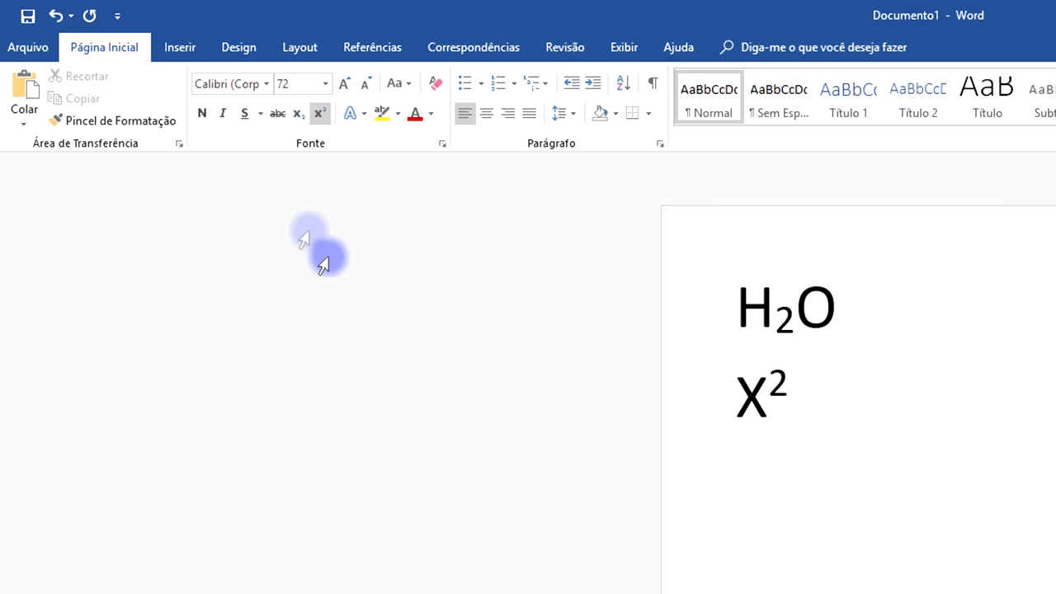
click(317, 116)
text(sa)
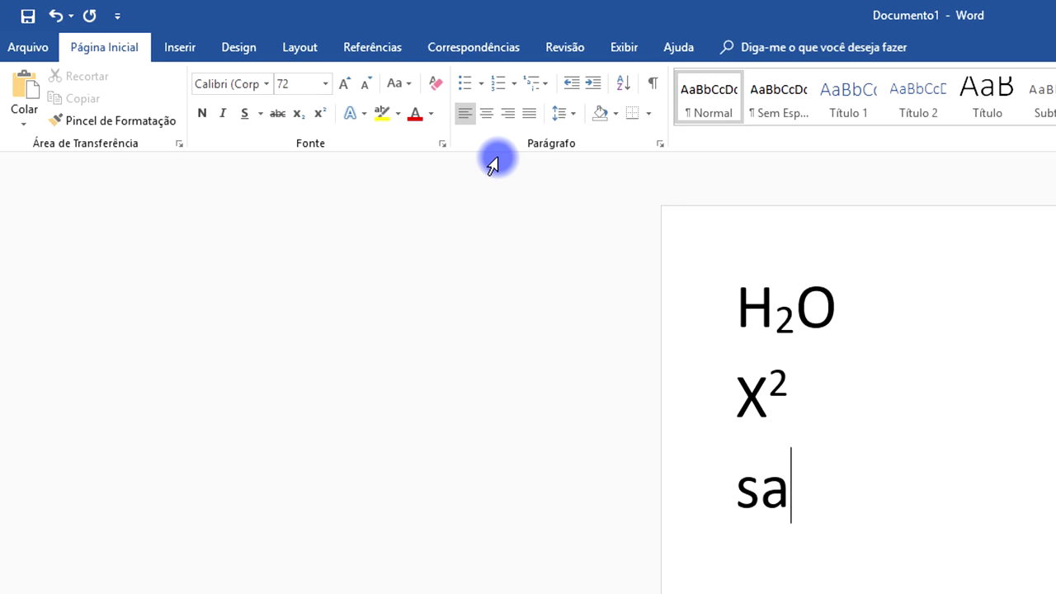
text(xasxsax)
key(BackSpace)
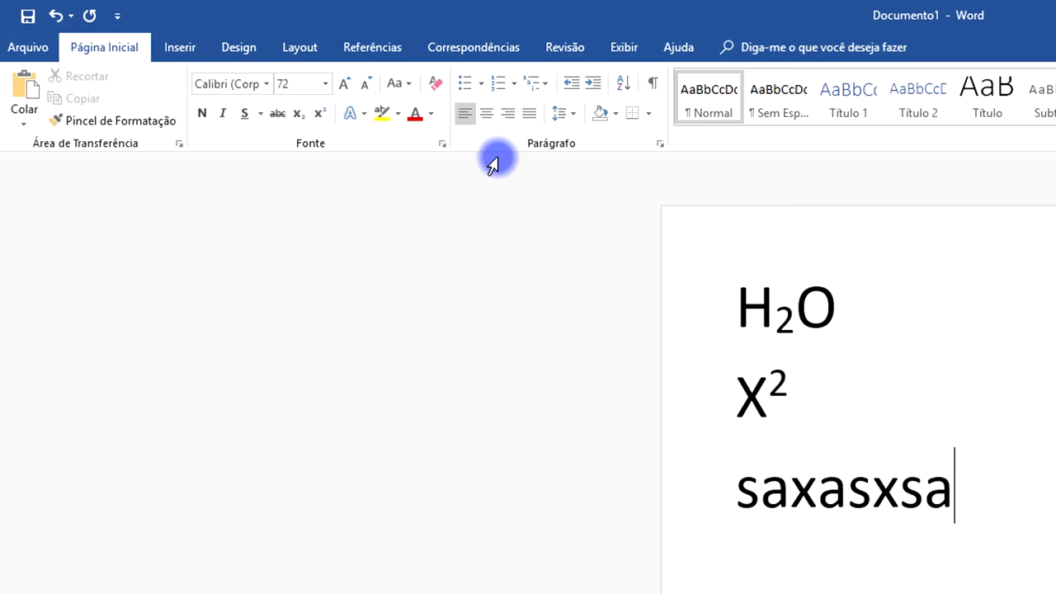
key(BackSpace)
key(BackSpace)
key(BackSpace)
key(BackSpace)
key(BackSpace)
key(BackSpace)
key(BackSpace)
key(BackSpace)
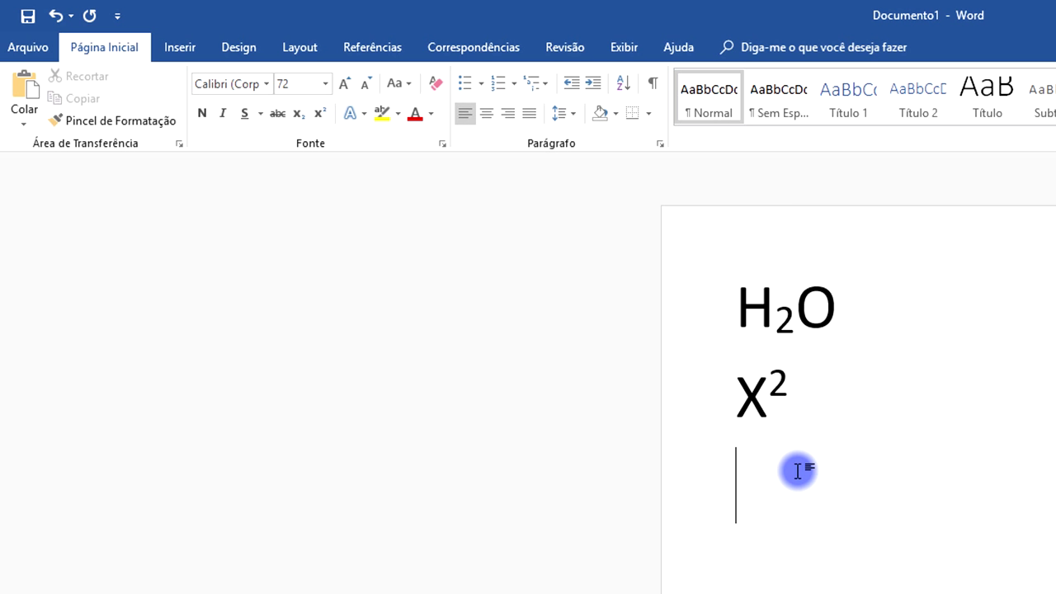
Step: Type 'Olá, tudo bem?' below X², correcting 'Holá' to 'Olá', and select the line
text(H)
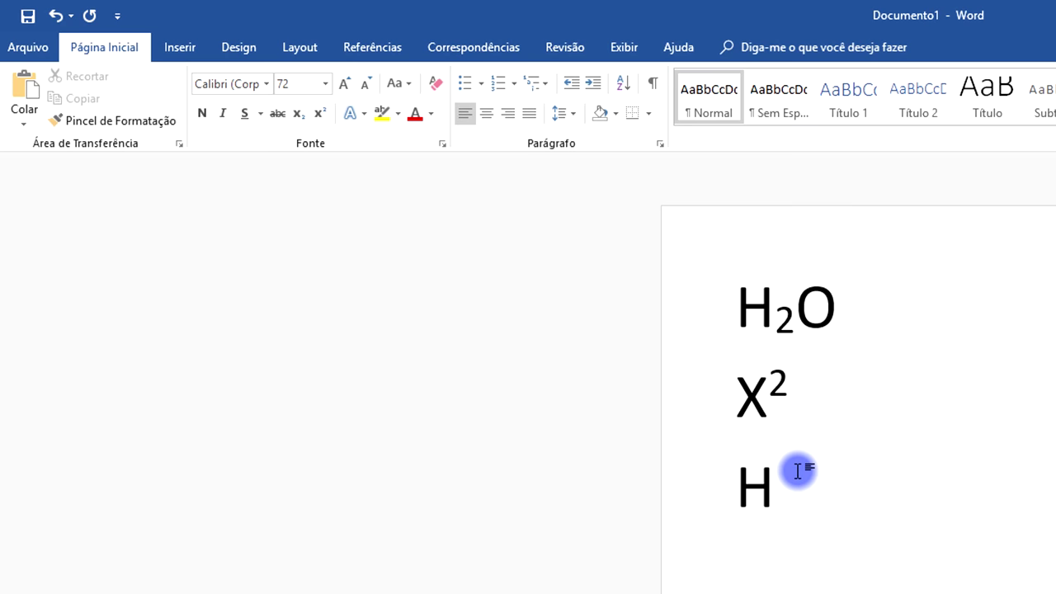
text(olá)
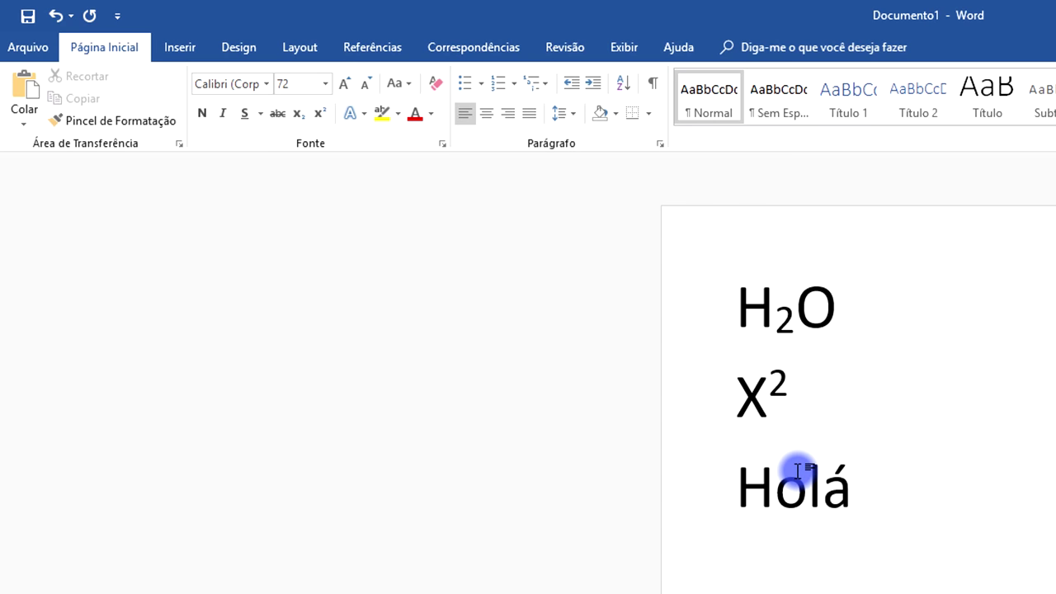
text(, tudo )
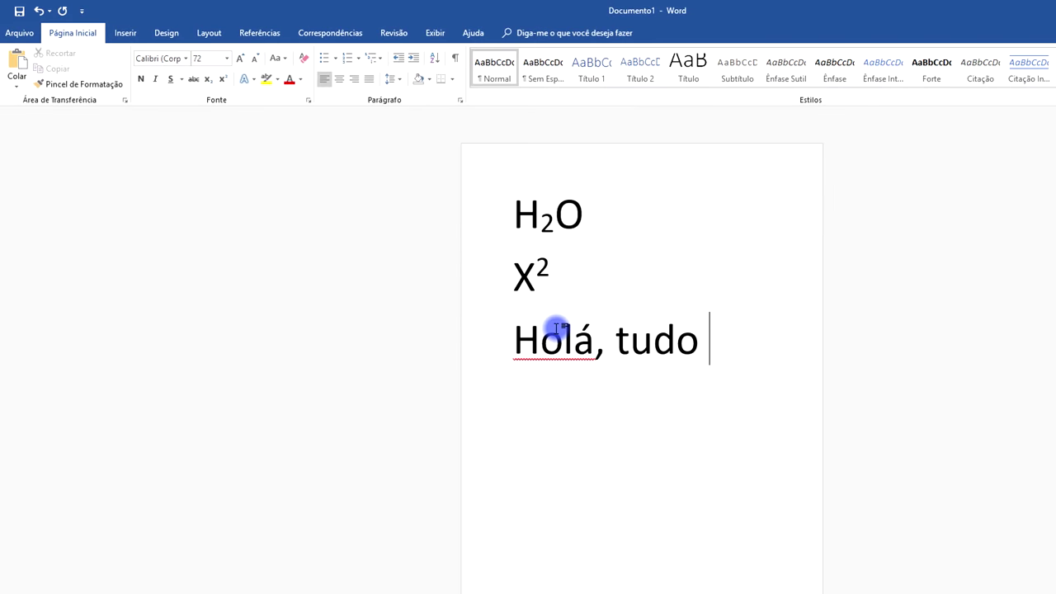
text(be)
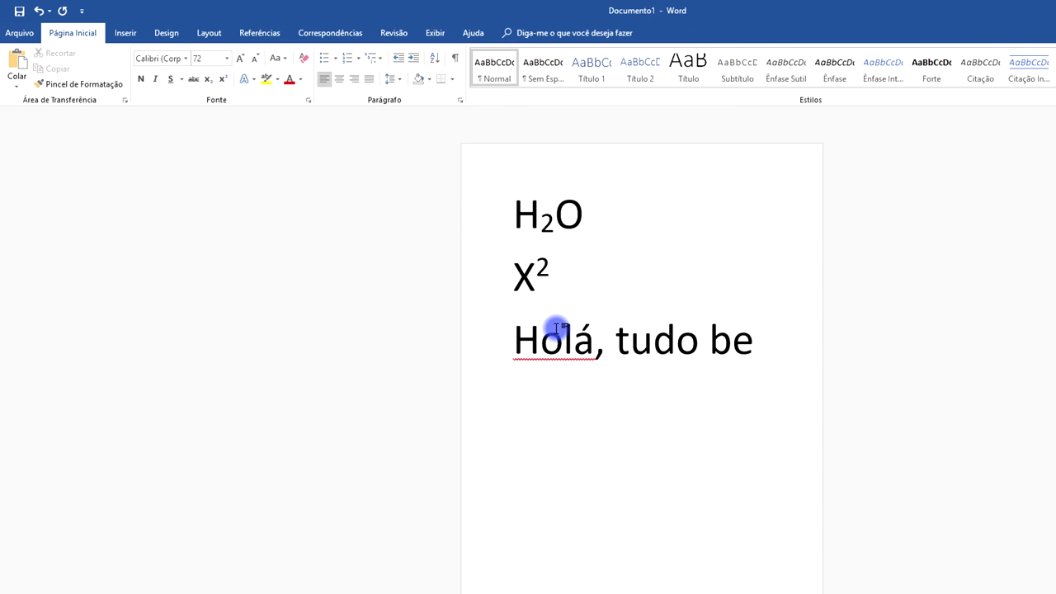
text(m?)
key(Up)
key(Left)
key(Left)
key(Left)
key(Left)
key(BackSpace)
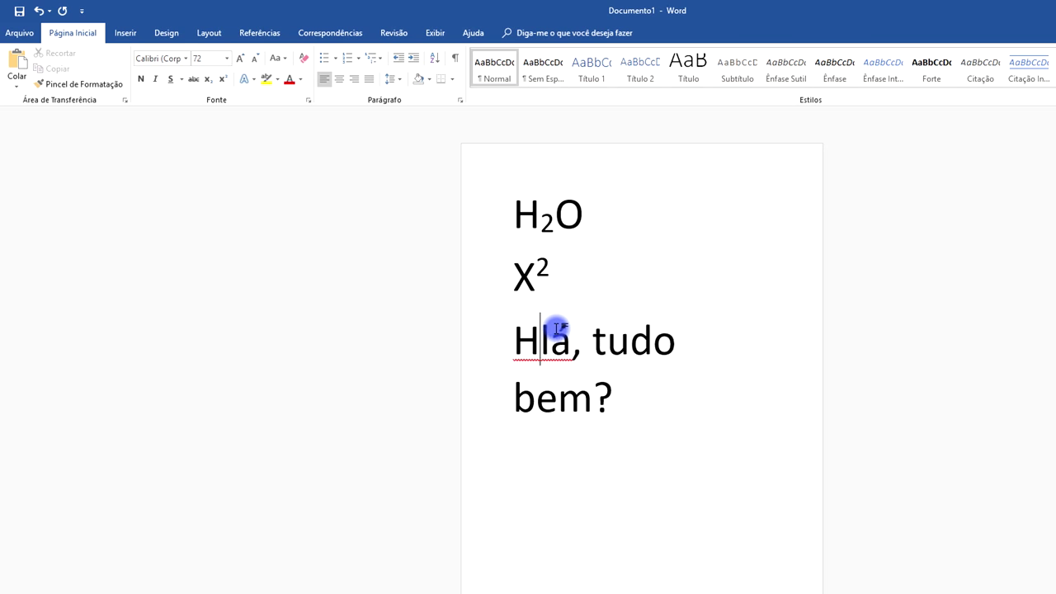
key(BackSpace)
text(O)
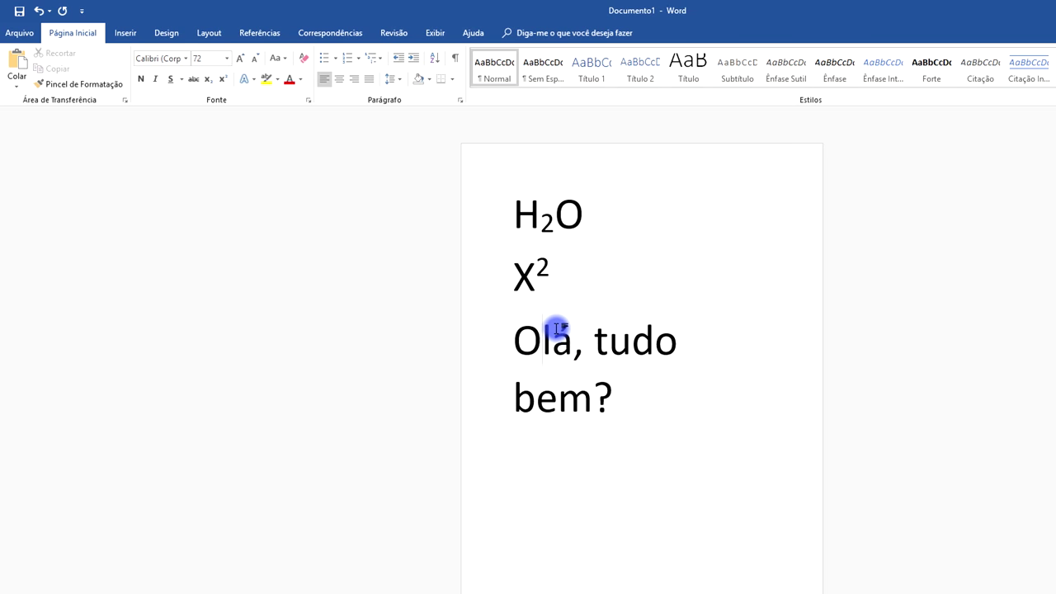
drag(619, 403, 490, 340)
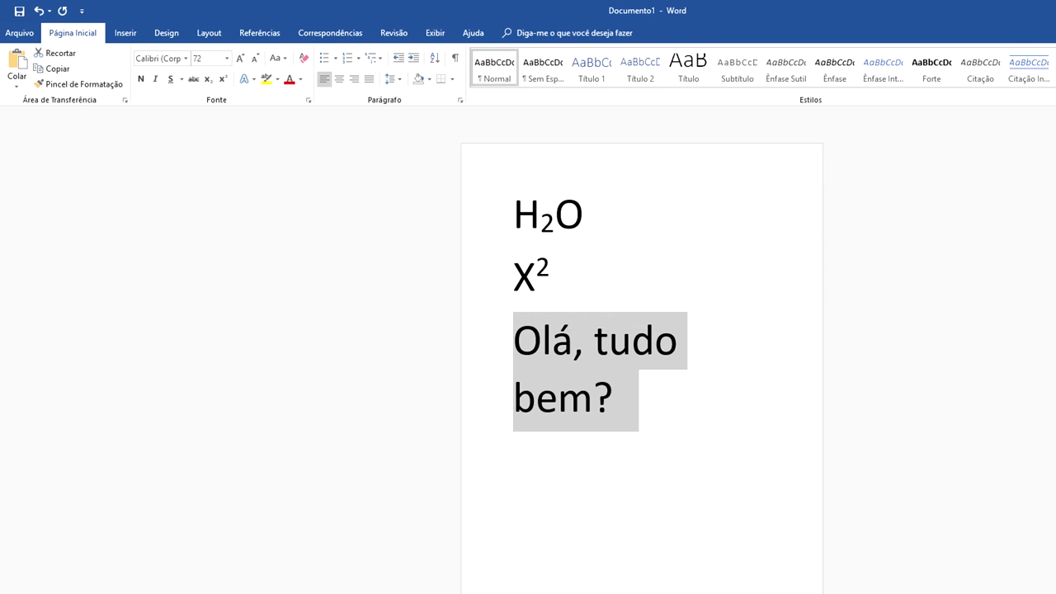
Step: Reduce the selected greeting from 72 pt to 48 pt so it fits on one line
ctrl+scroll(642, 330, up, 6)
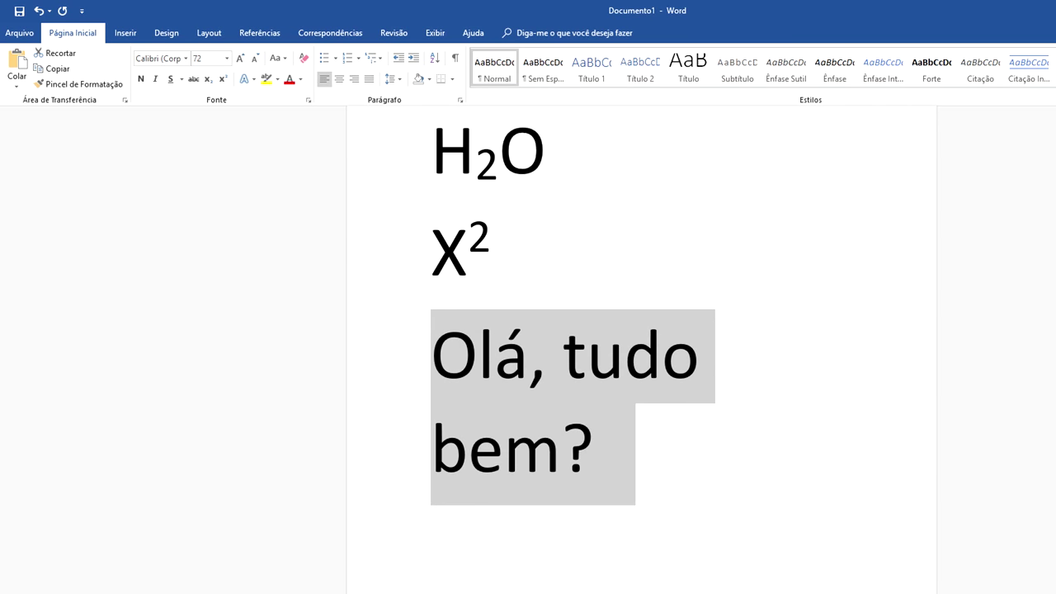
ctrl+scroll(528, 330, down, 3)
ctrl+scroll(529, 330, down, 1)
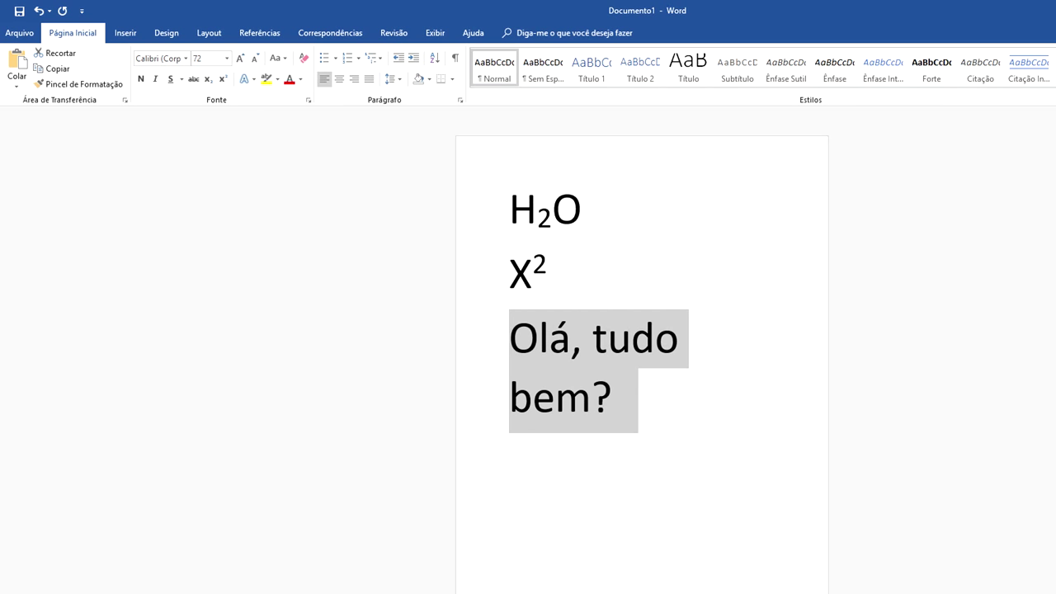
click(258, 63)
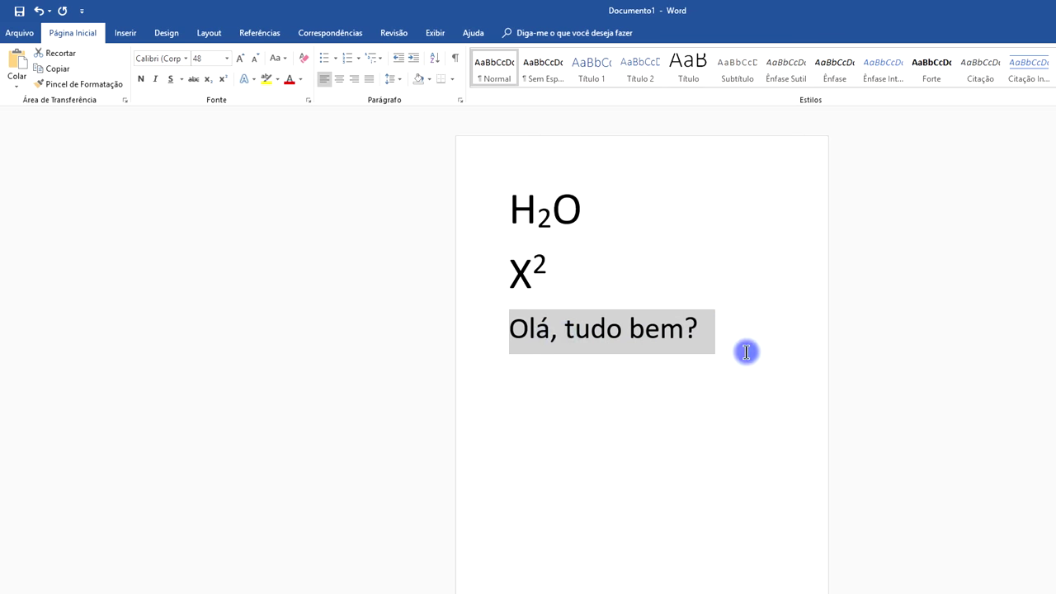
click(283, 62)
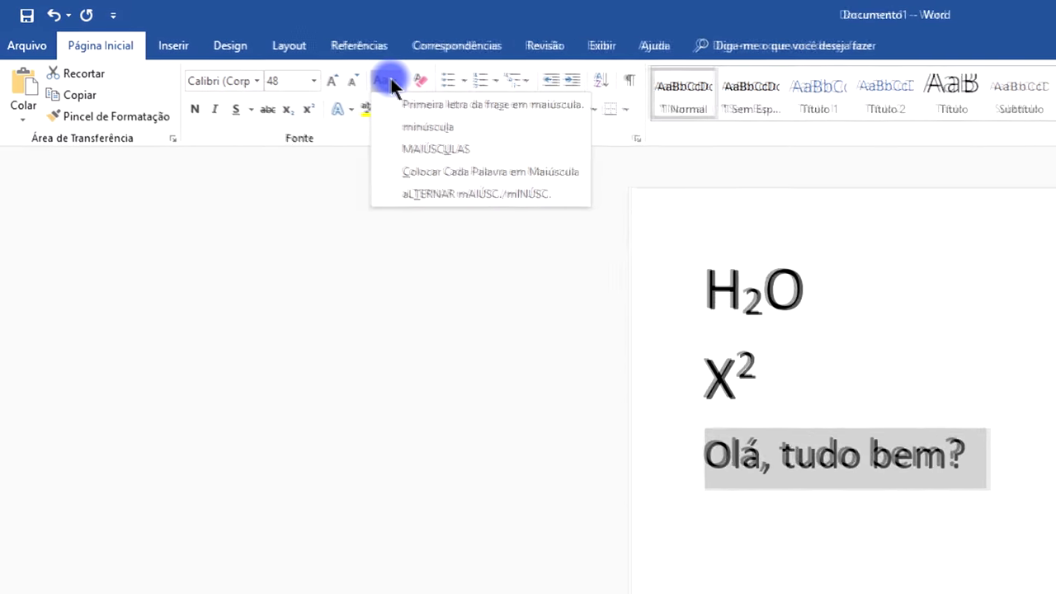
click(435, 151)
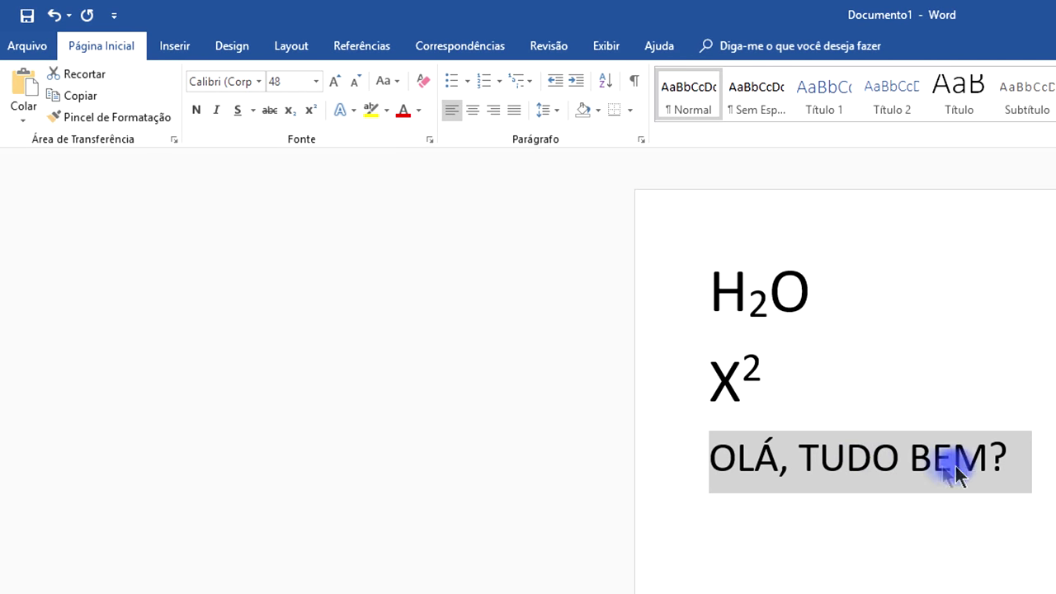
key(ctrl+a)
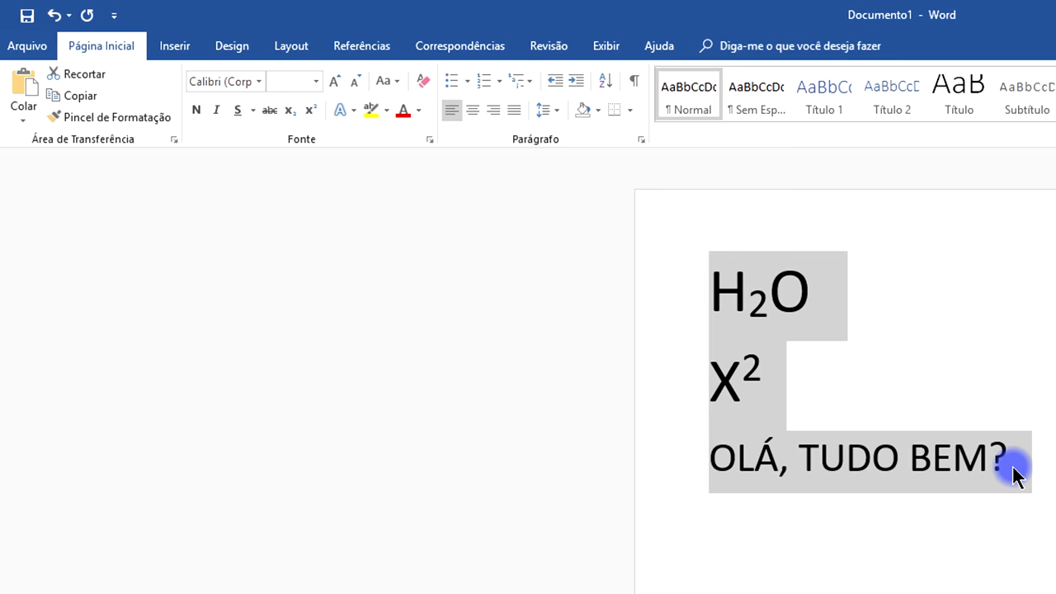
click(1013, 476)
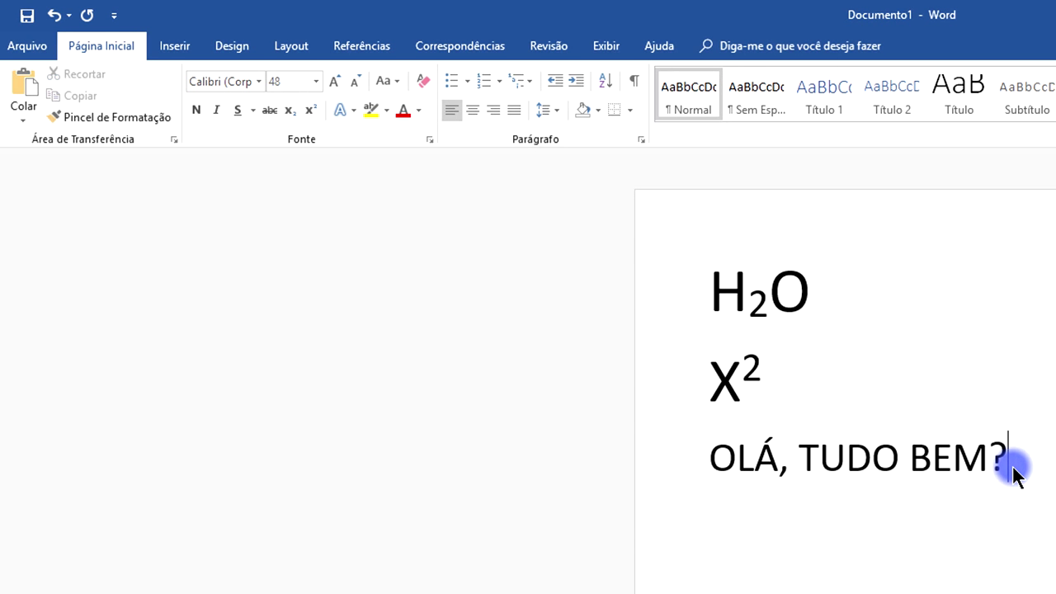
click(690, 457)
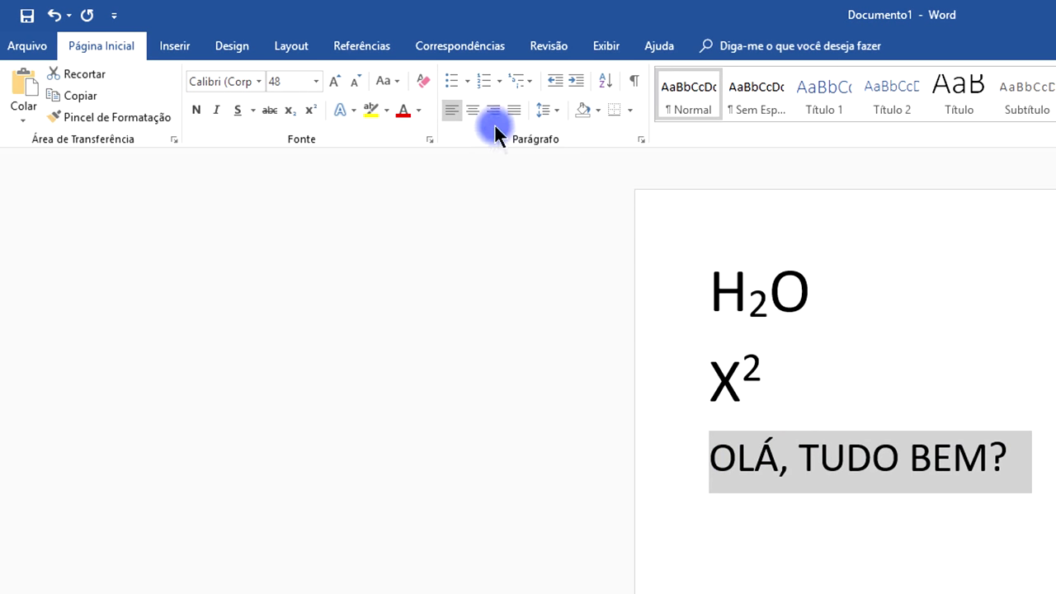
click(394, 83)
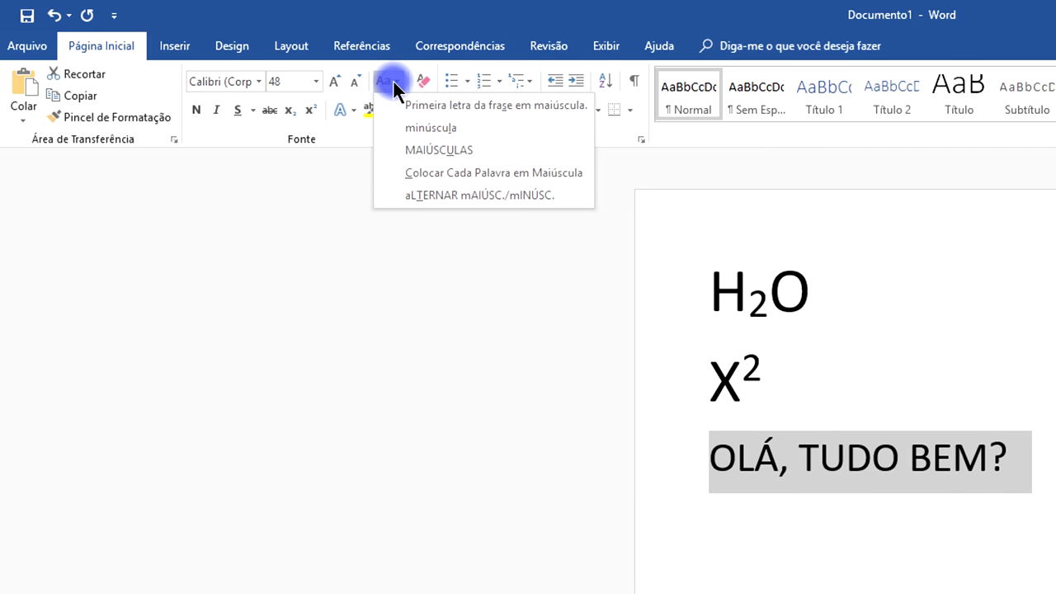
click(423, 128)
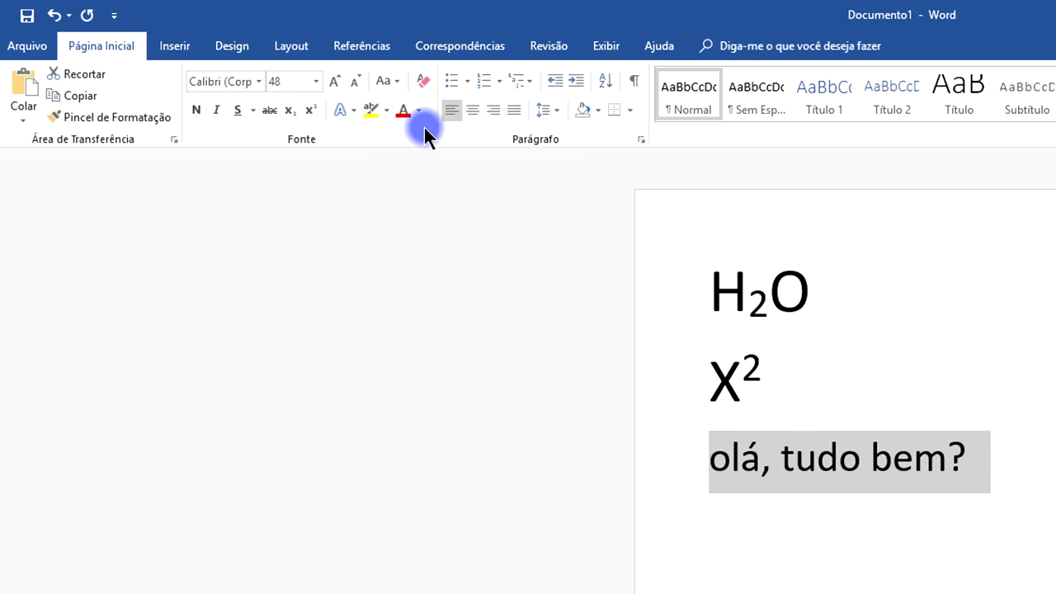
click(394, 82)
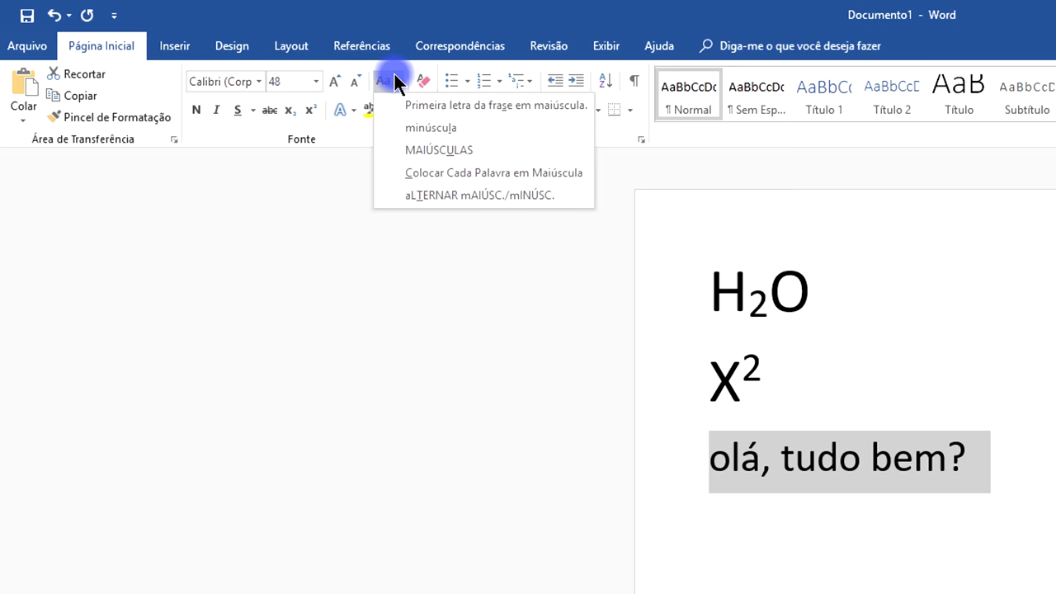
click(522, 106)
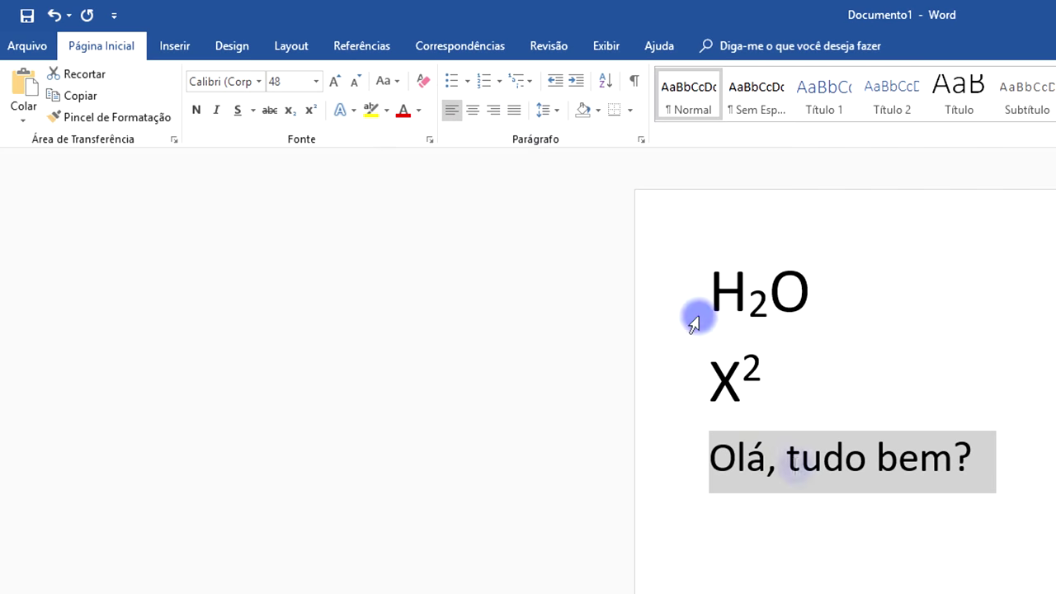
click(393, 83)
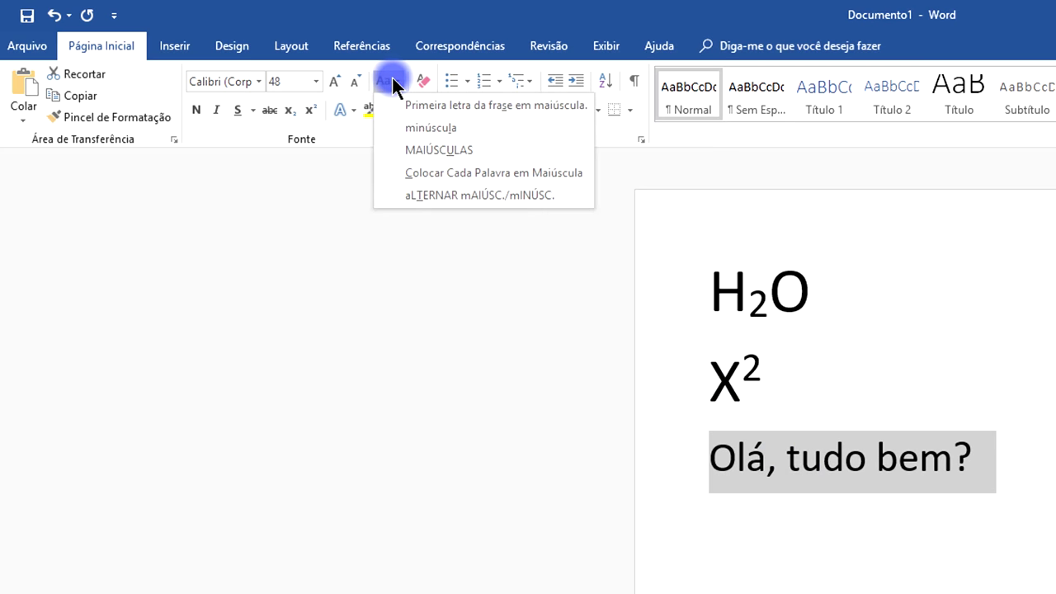
click(475, 198)
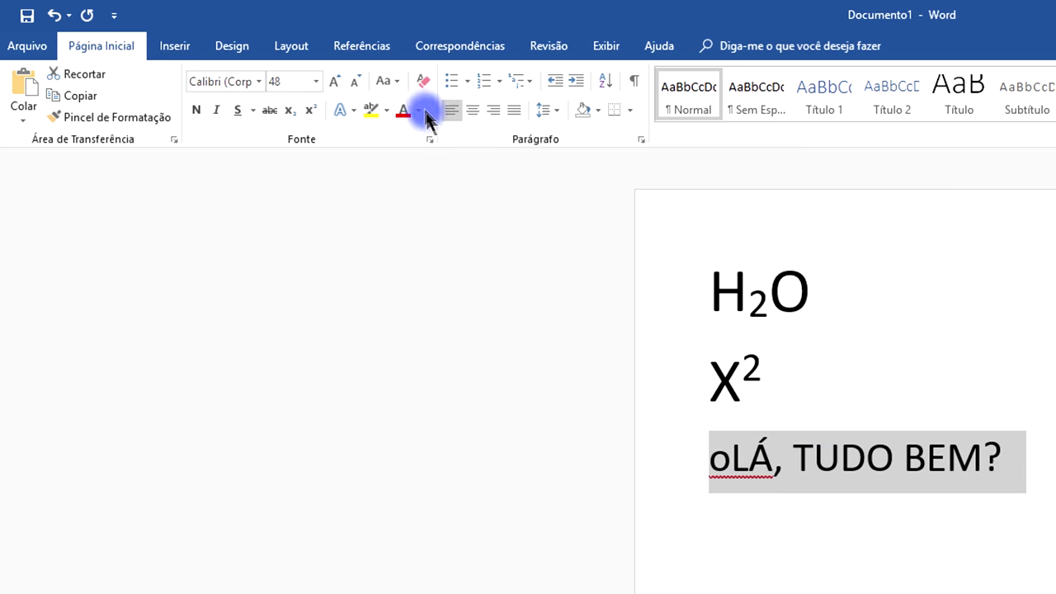
click(397, 82)
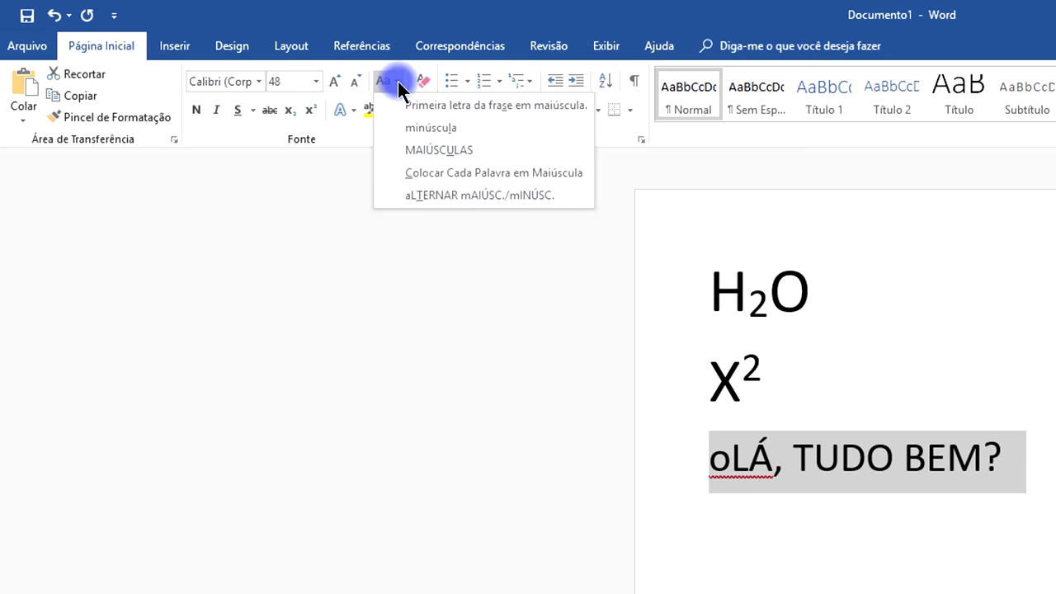
click(450, 174)
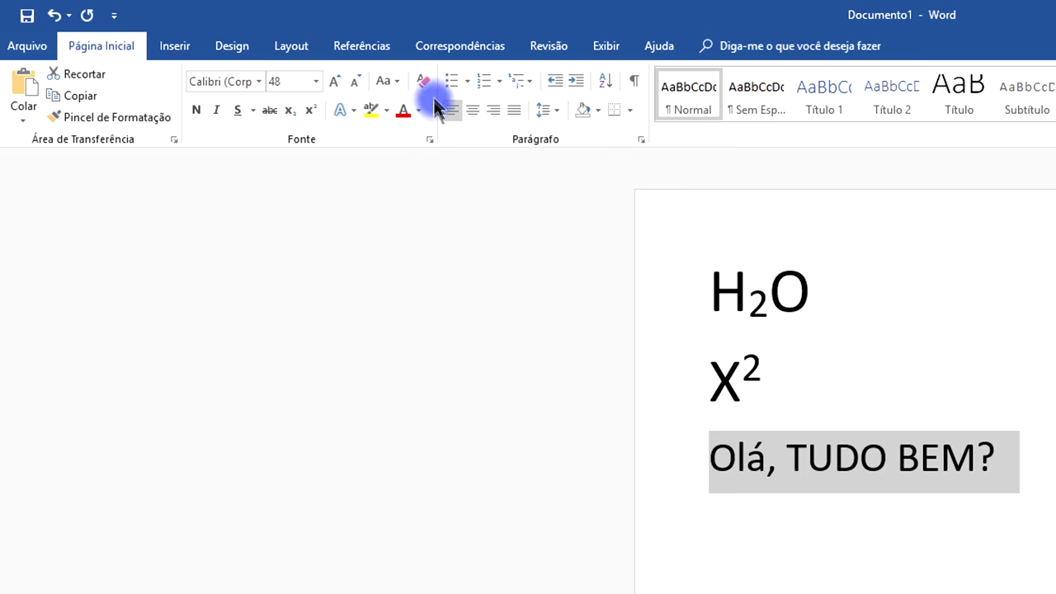
click(397, 81)
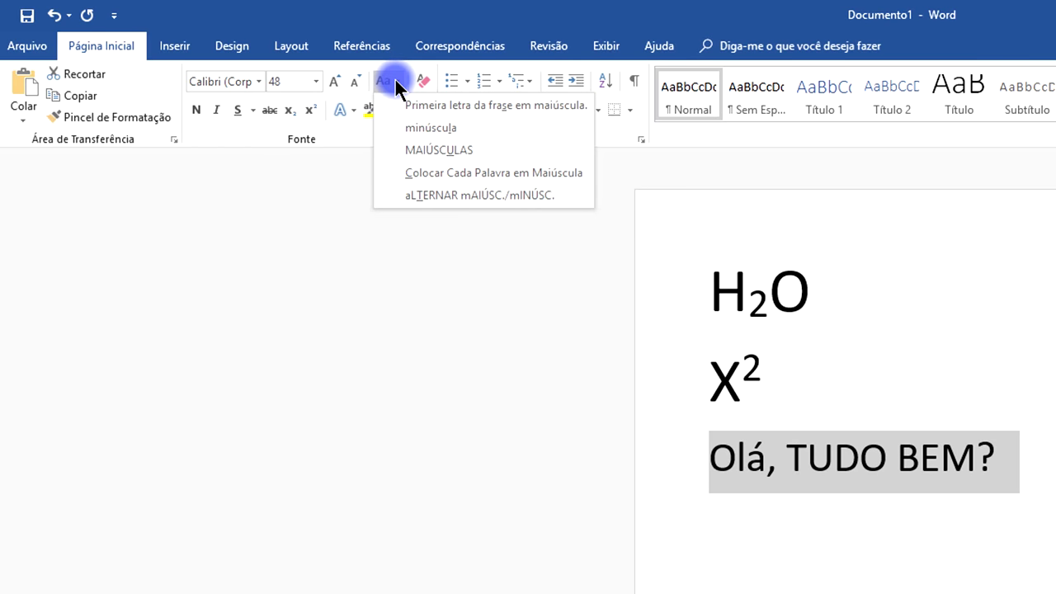
click(419, 102)
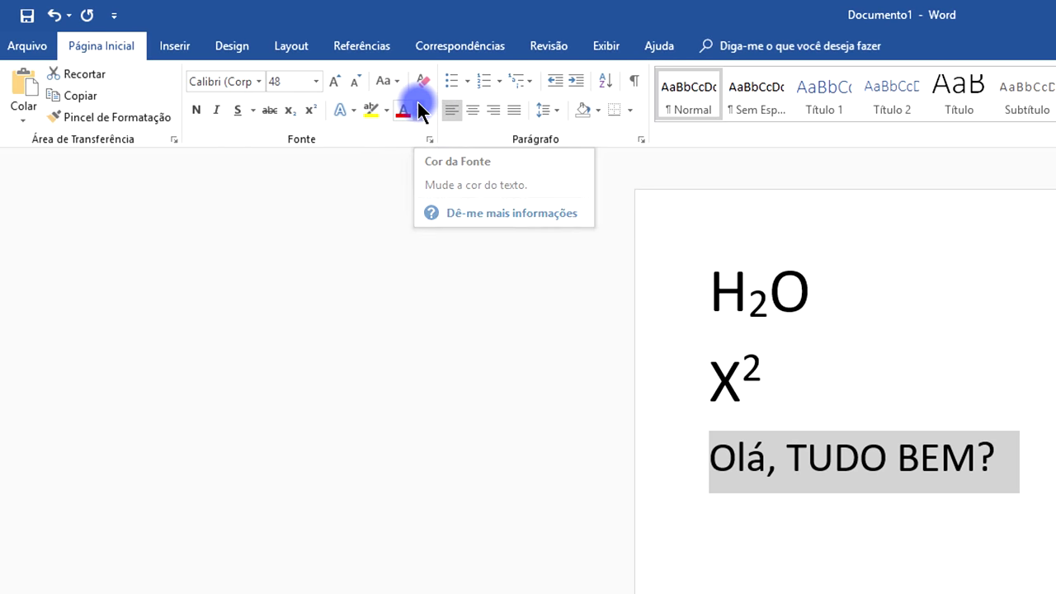
click(388, 81)
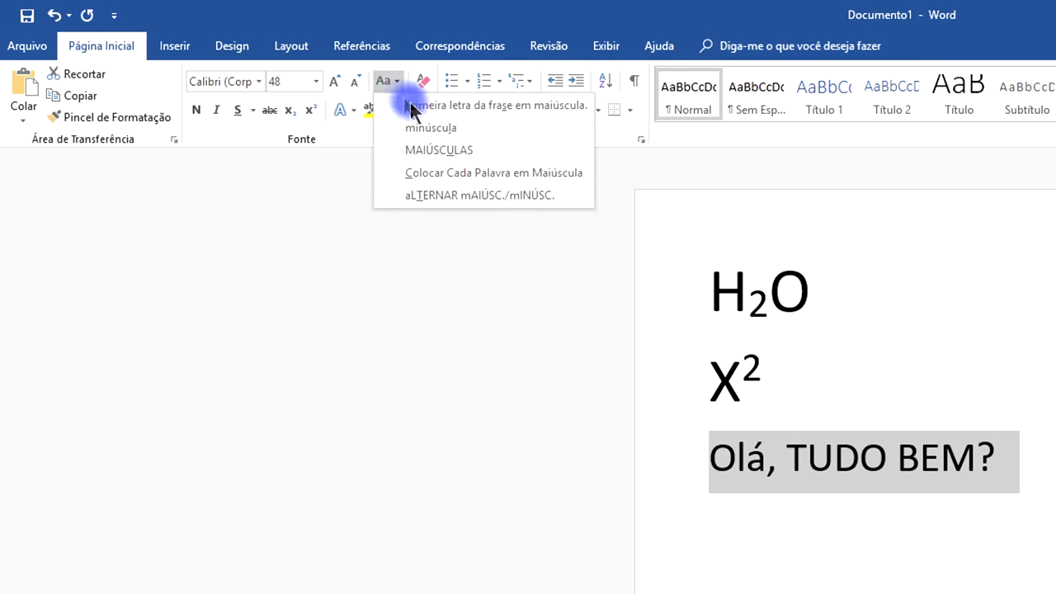
click(518, 111)
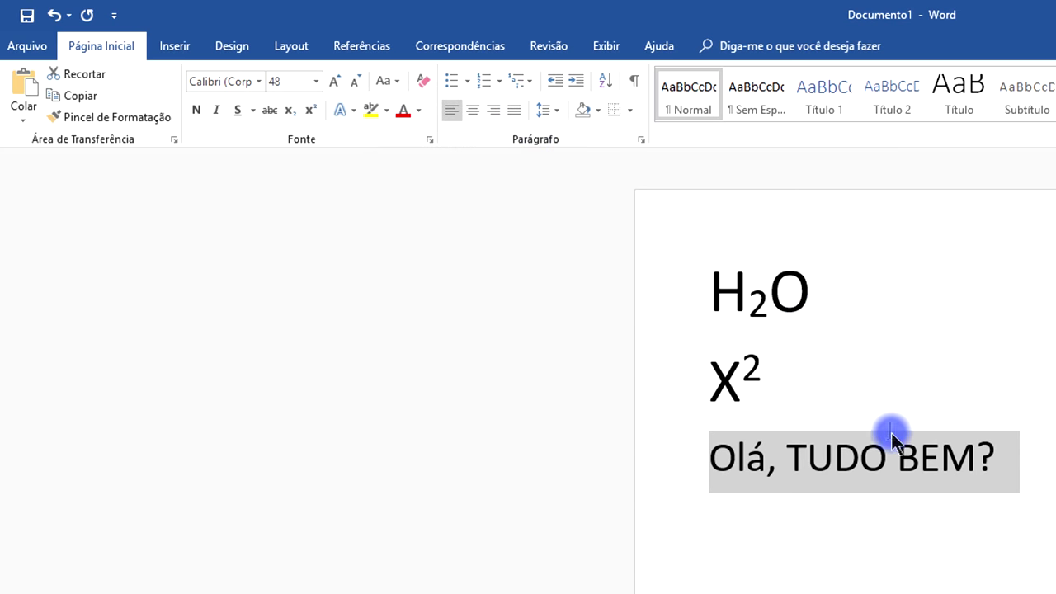
click(386, 80)
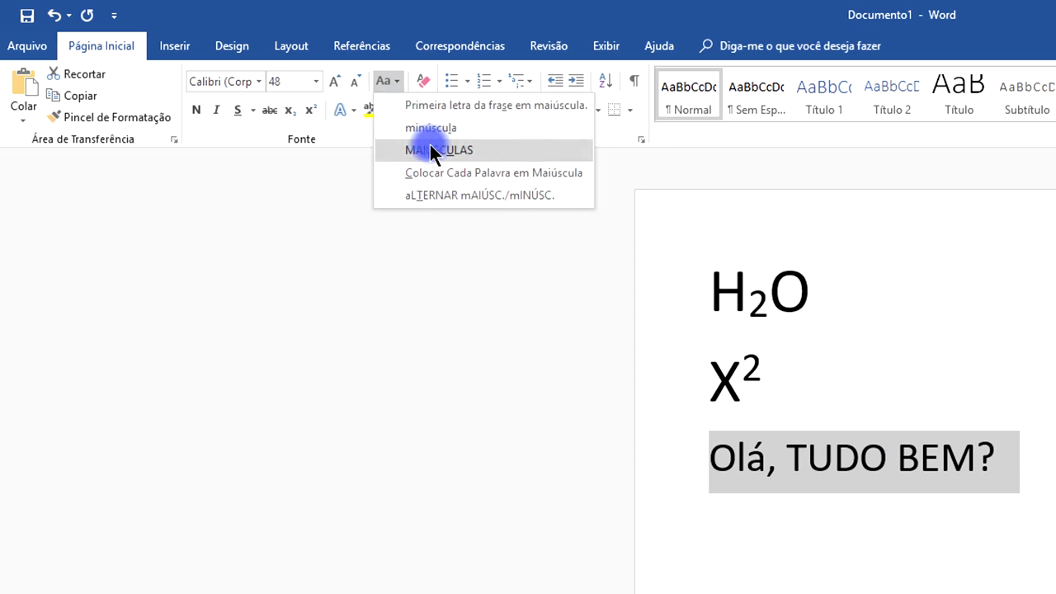
click(431, 128)
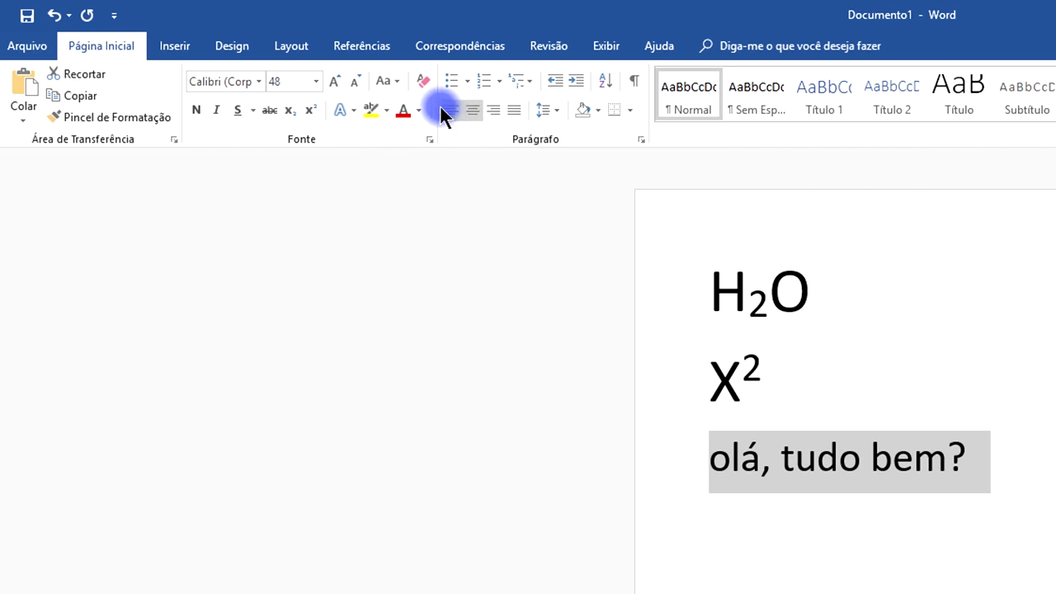
click(385, 81)
click(419, 102)
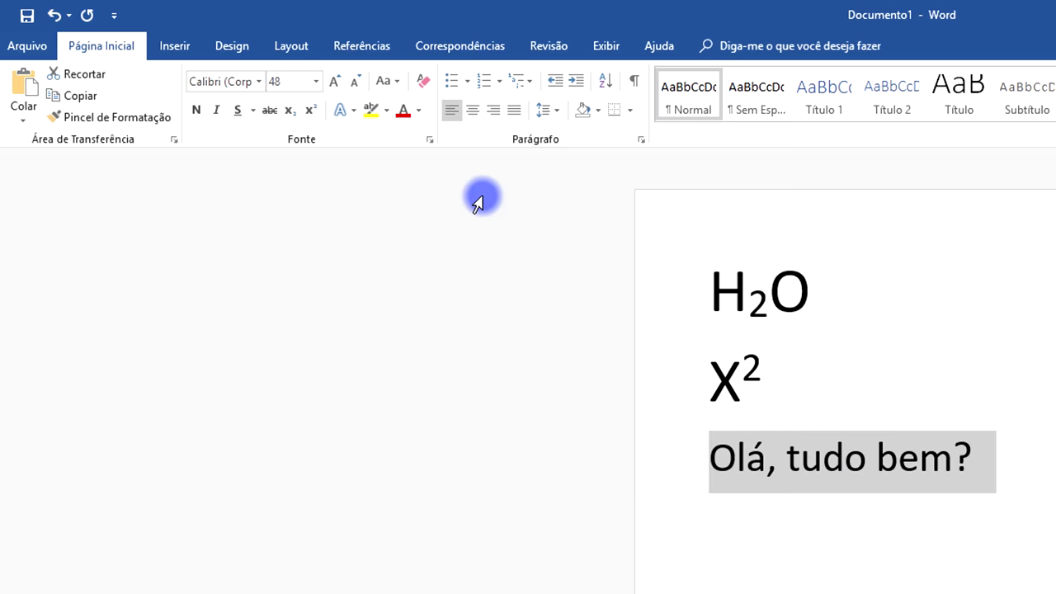
click(1034, 454)
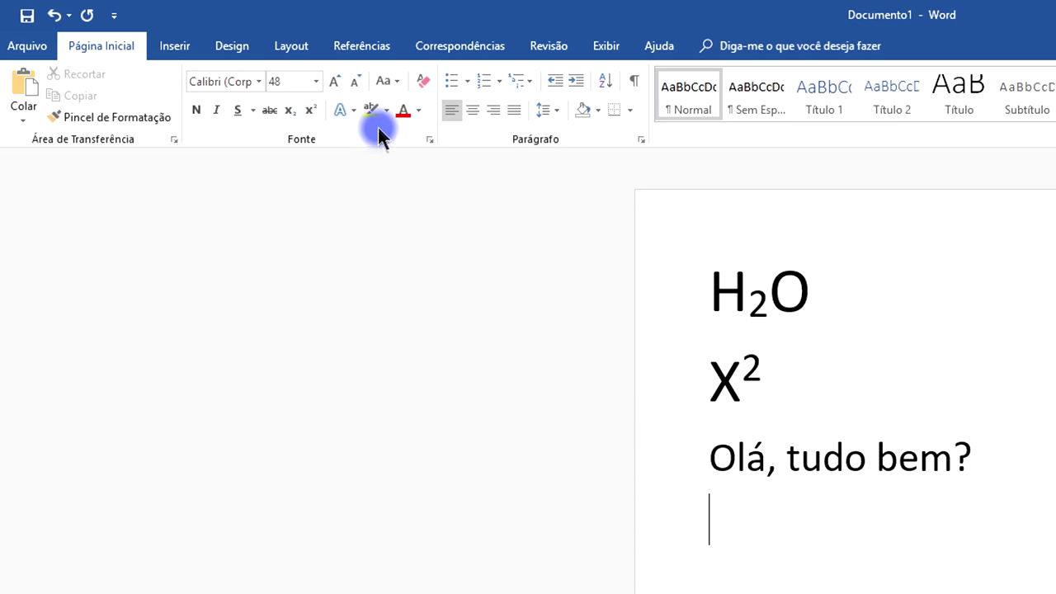
Step: Choose the orange outlined text-effect style for the new title line
click(346, 114)
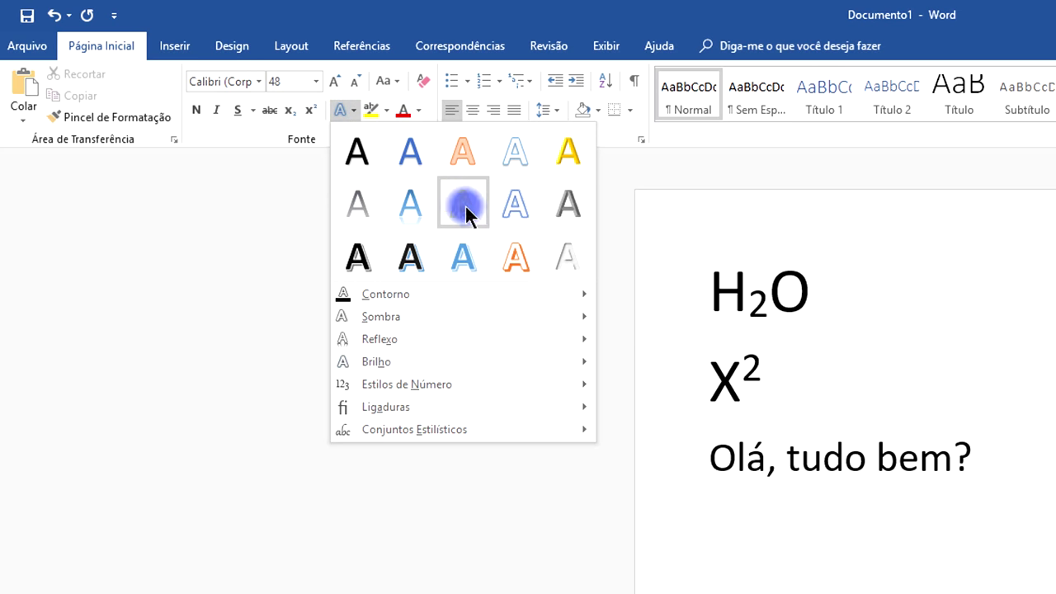
click(649, 385)
text(Trabalho de Gografia)
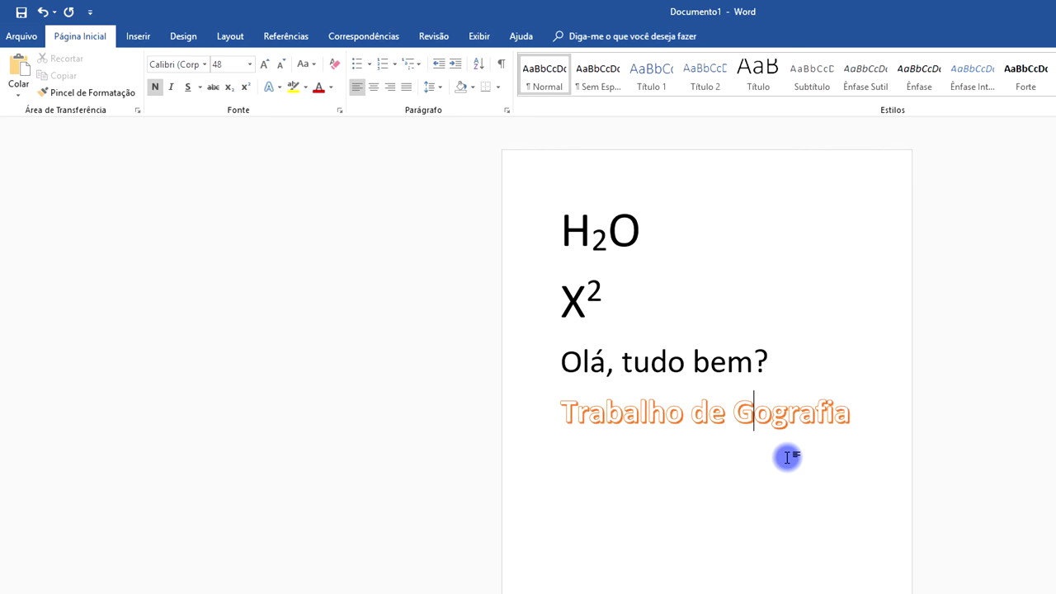
Step: Finish the title 'Trabalho de Geografia', center it and enlarge it to 72 pt
text(e)
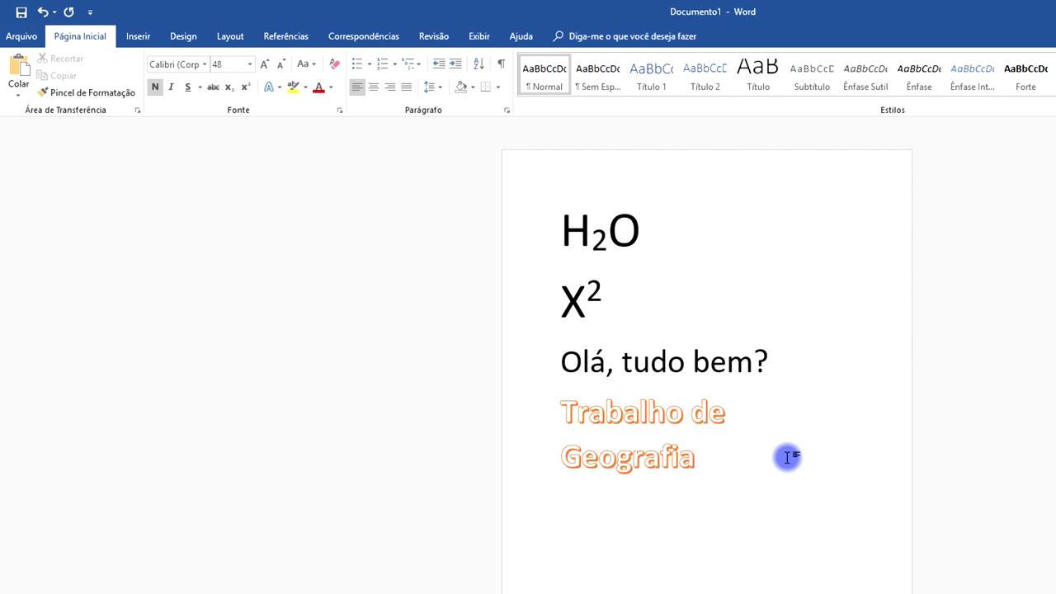
drag(719, 460, 558, 417)
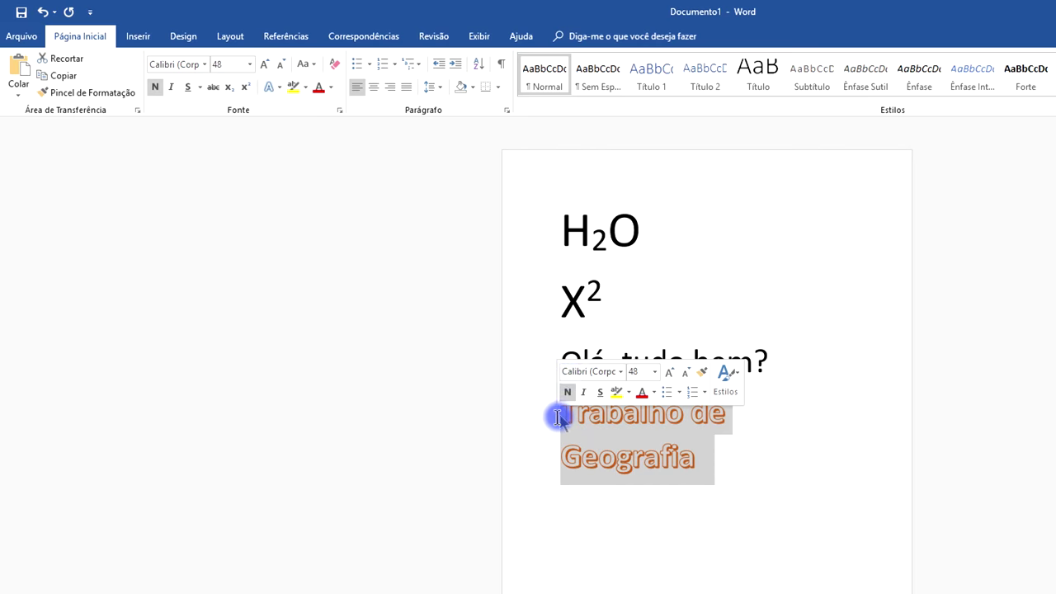
click(373, 87)
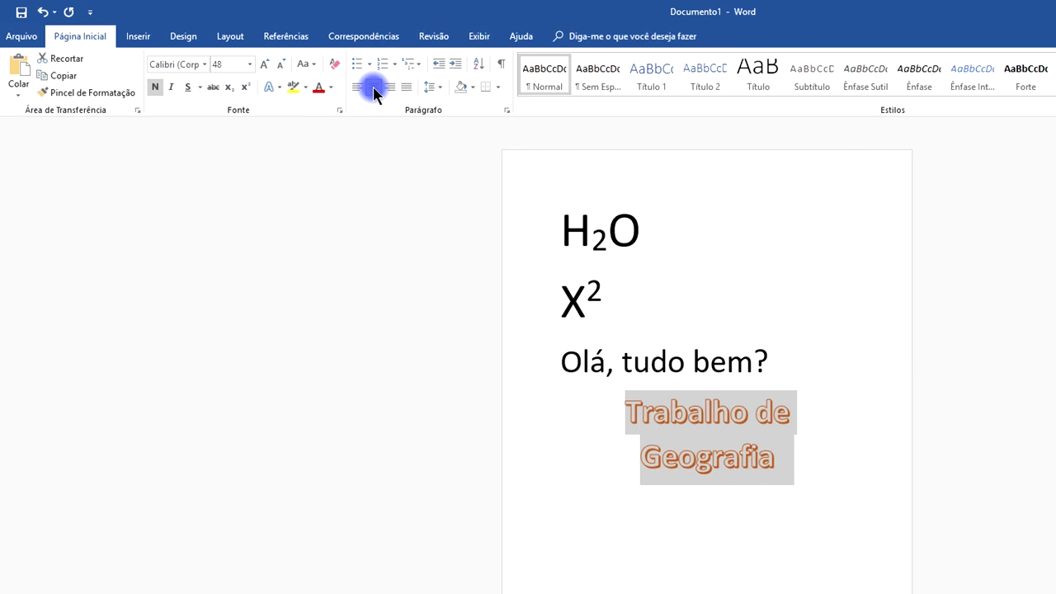
click(265, 63)
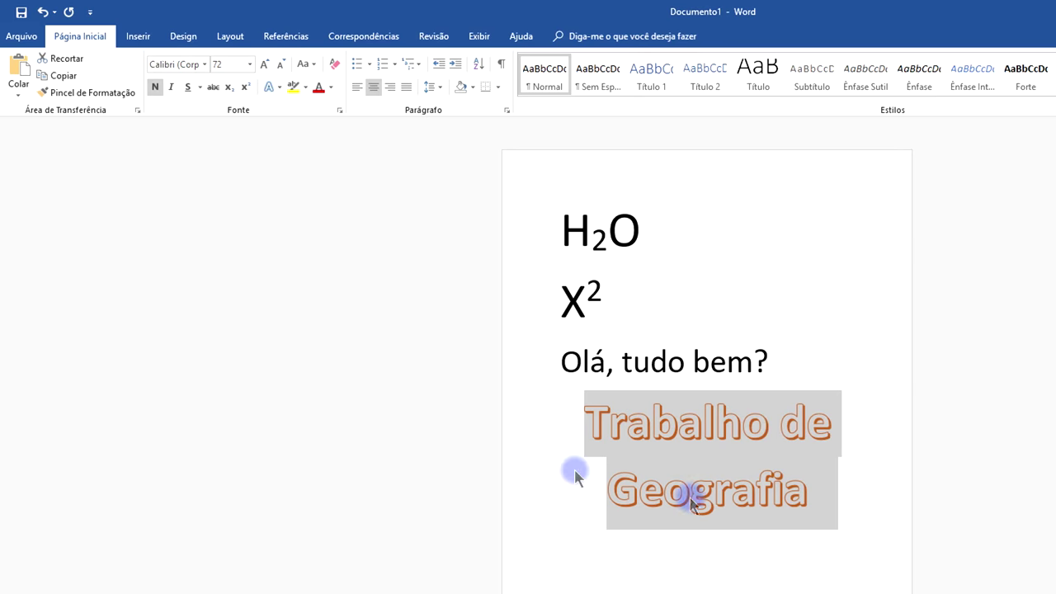
click(774, 477)
drag(836, 507, 575, 443)
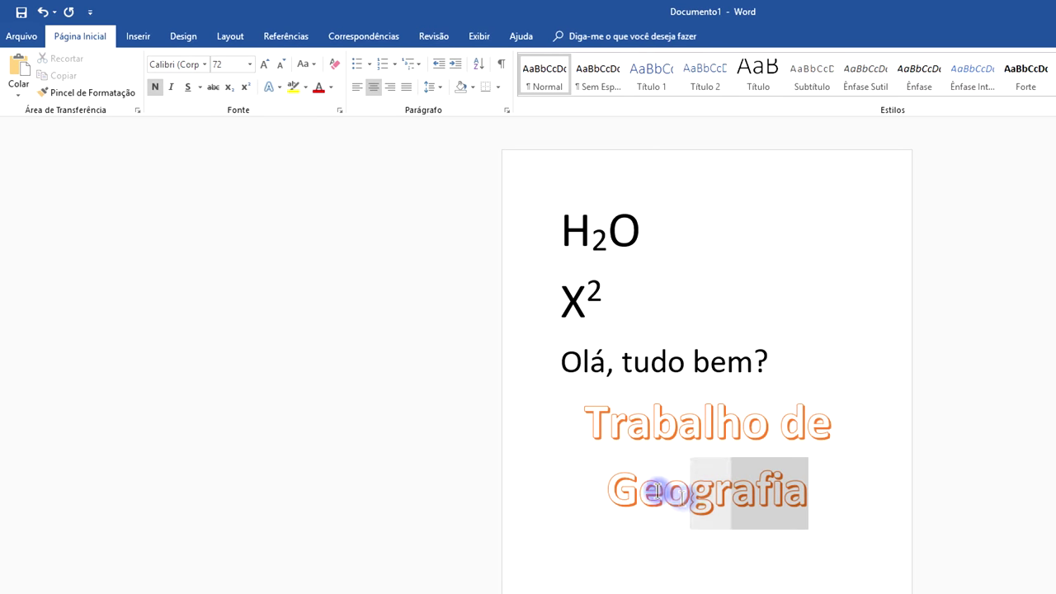
click(272, 87)
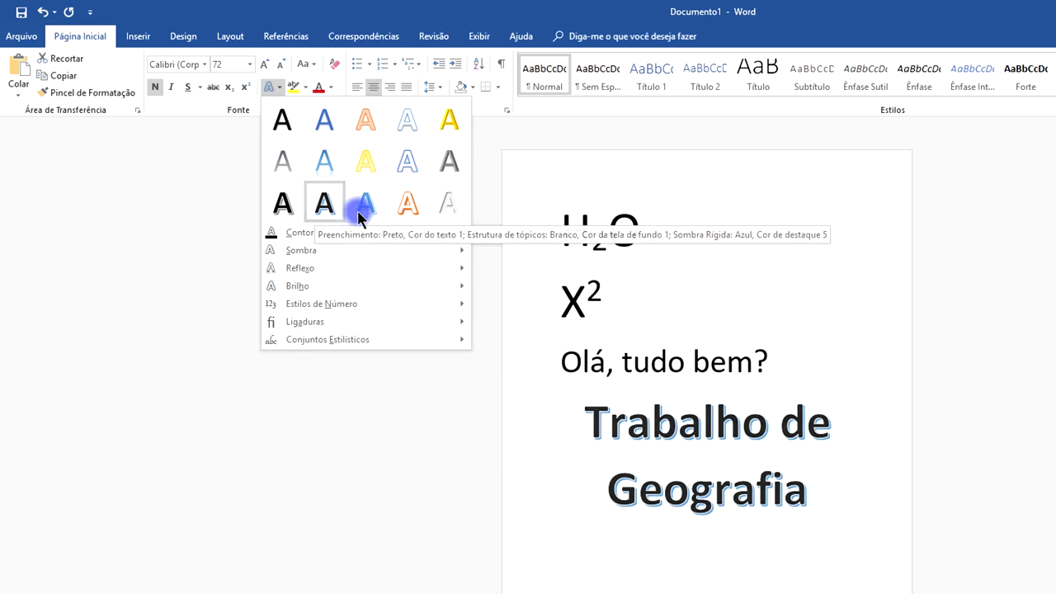
Step: Apply the orange outline style to the title and add a Deslocamento: Superior Direito shadow
click(411, 204)
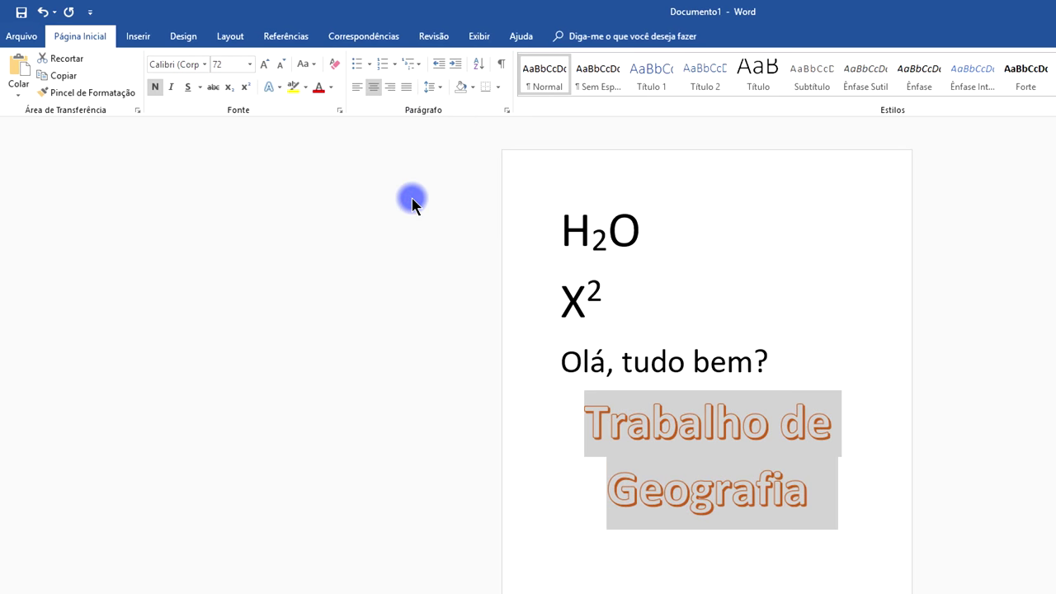
click(271, 86)
mouse_move(332, 239)
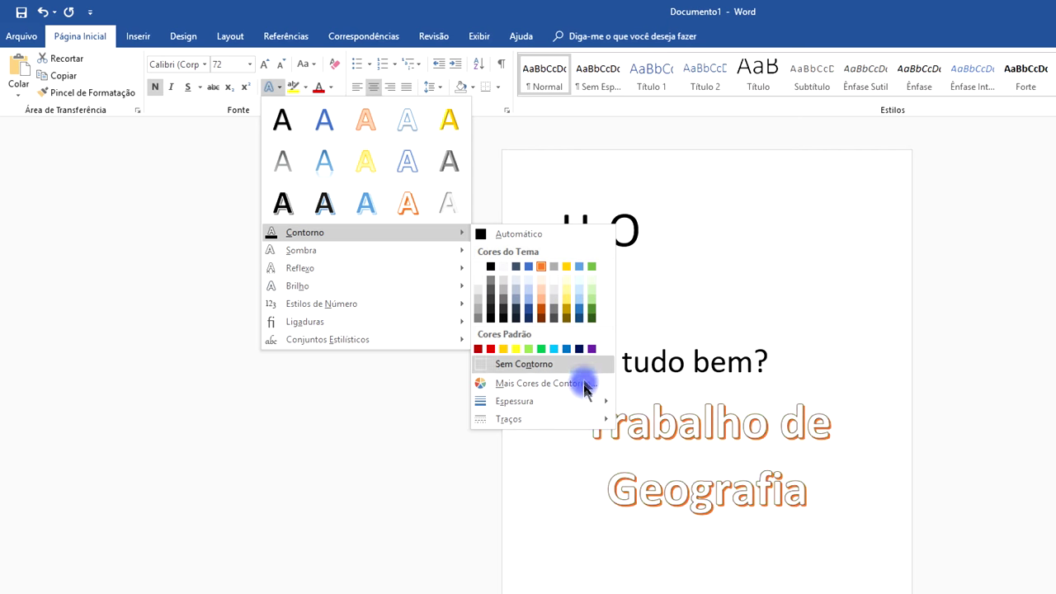
mouse_move(585, 401)
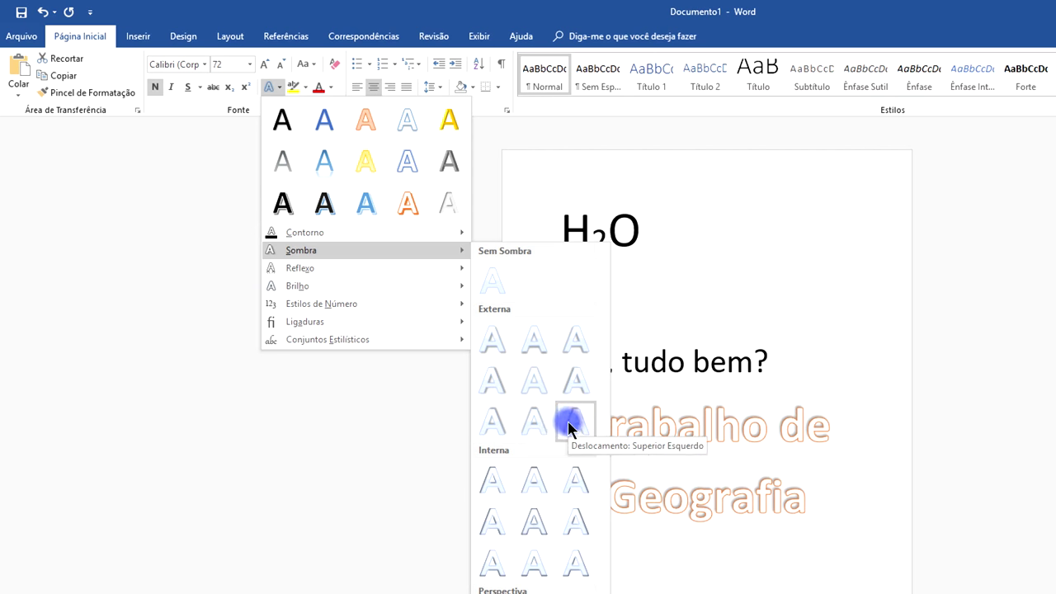
click(491, 423)
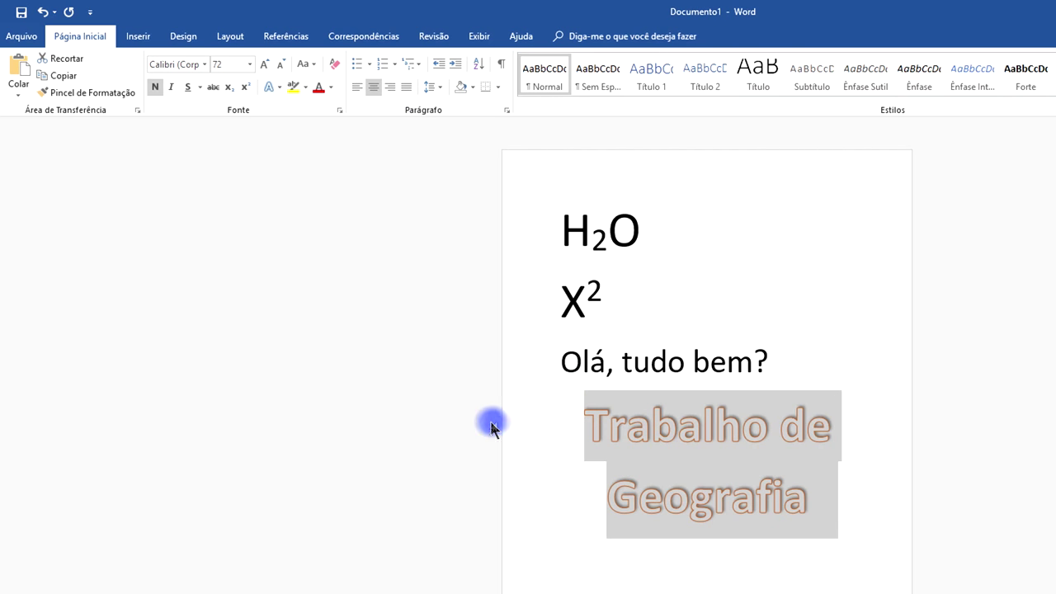
click(280, 88)
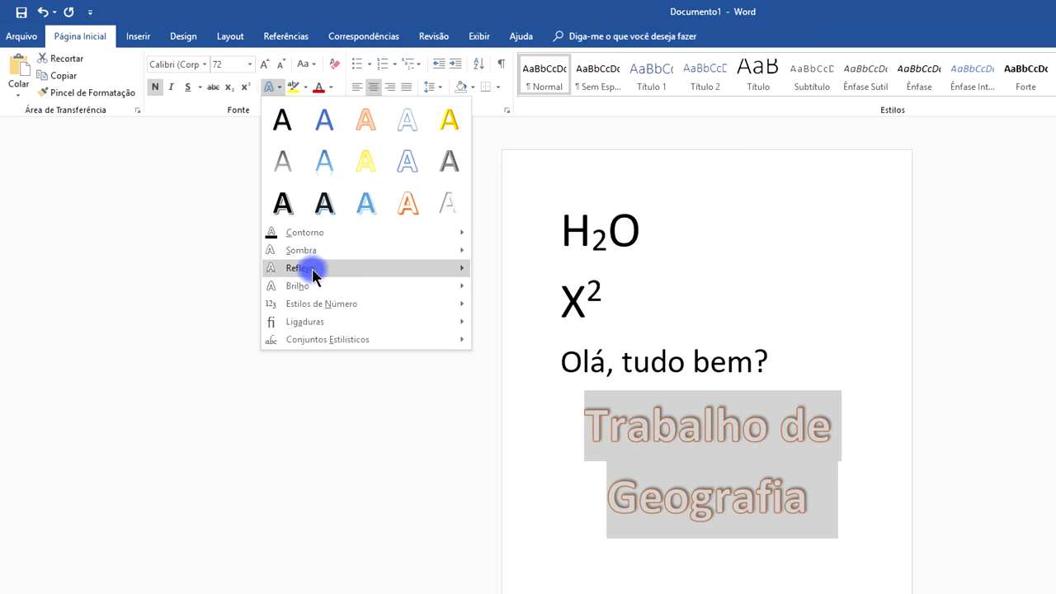
mouse_move(312, 272)
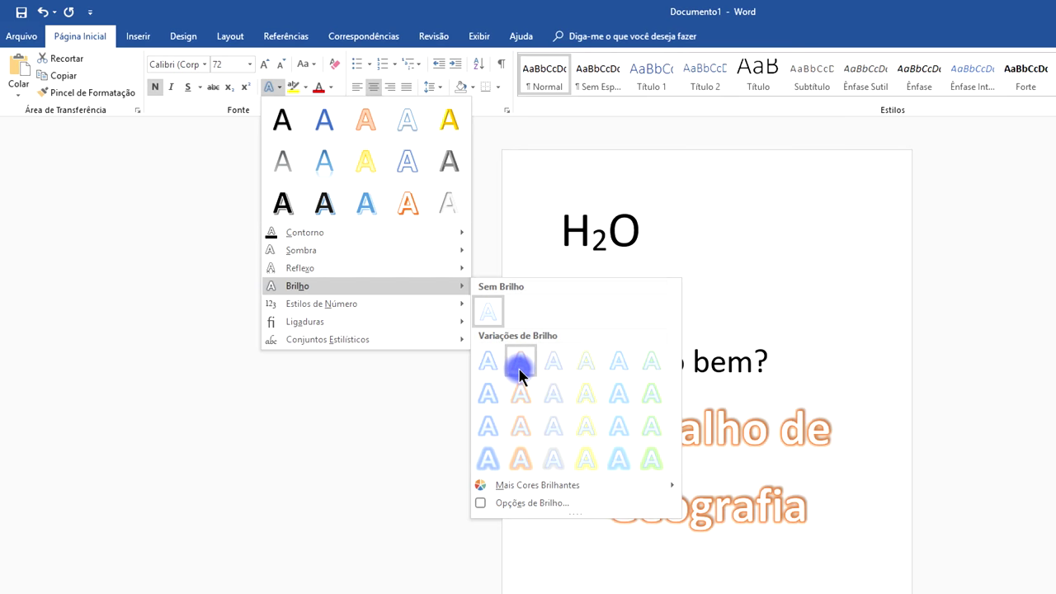
mouse_move(363, 307)
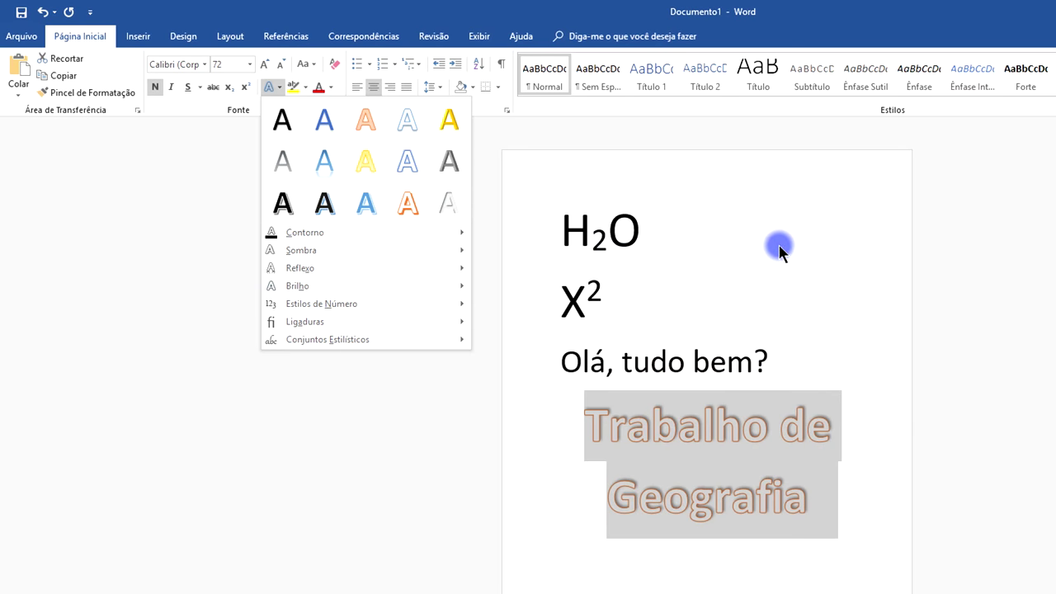
click(802, 235)
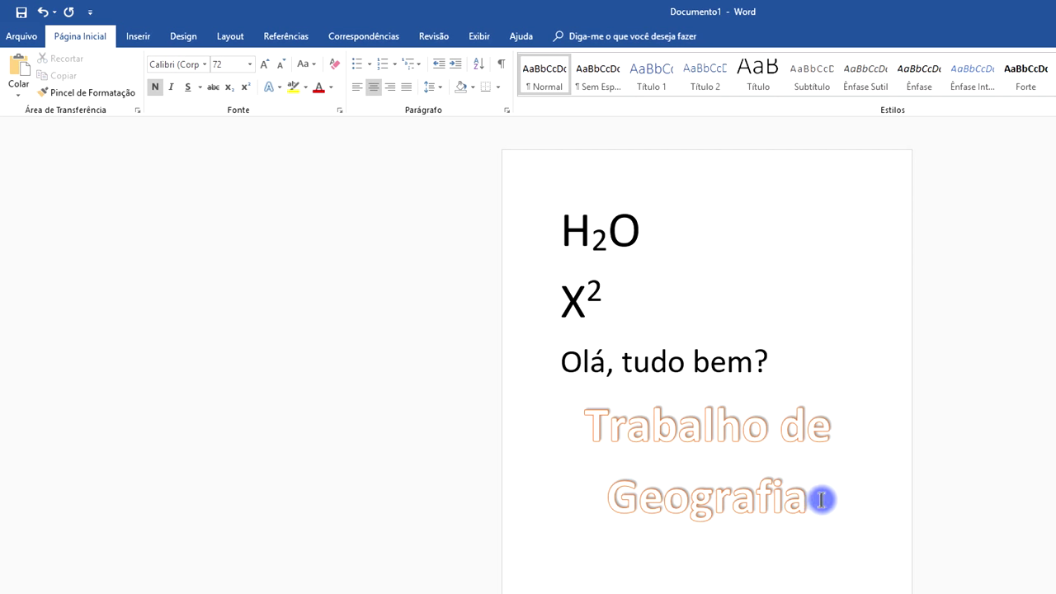
Step: Start a left-aligned, normally formatted paragraph below the title and type test letters
key(Return)
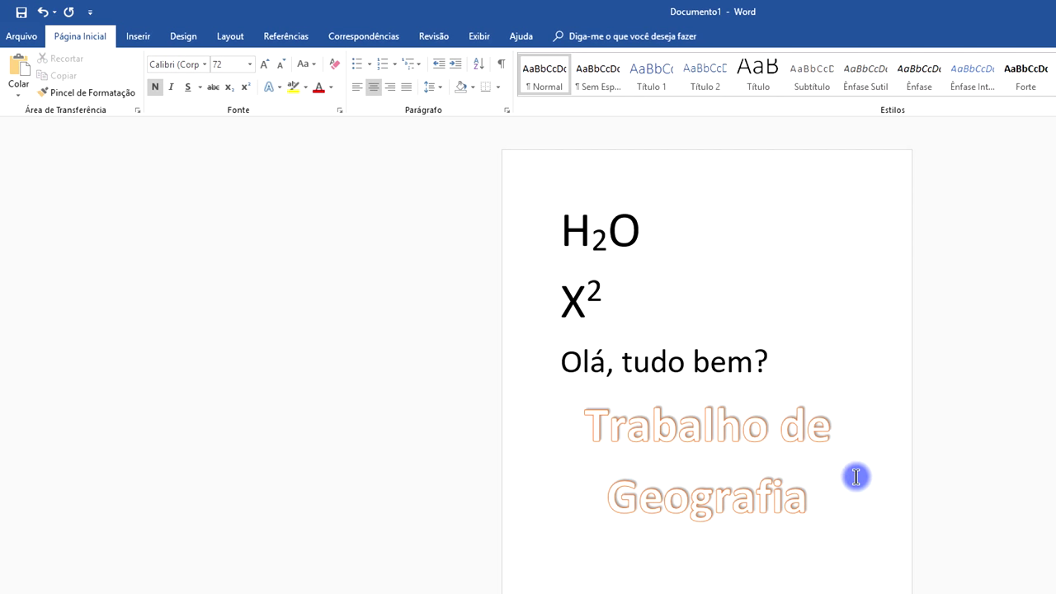
text(jjj)
key(BackSpace)
key(BackSpace)
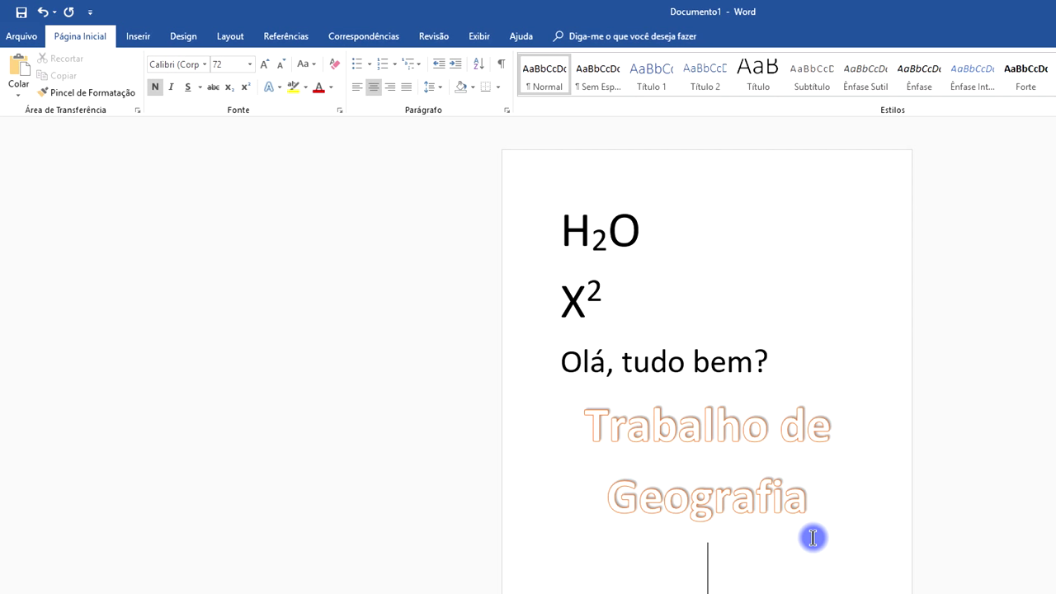
click(280, 88)
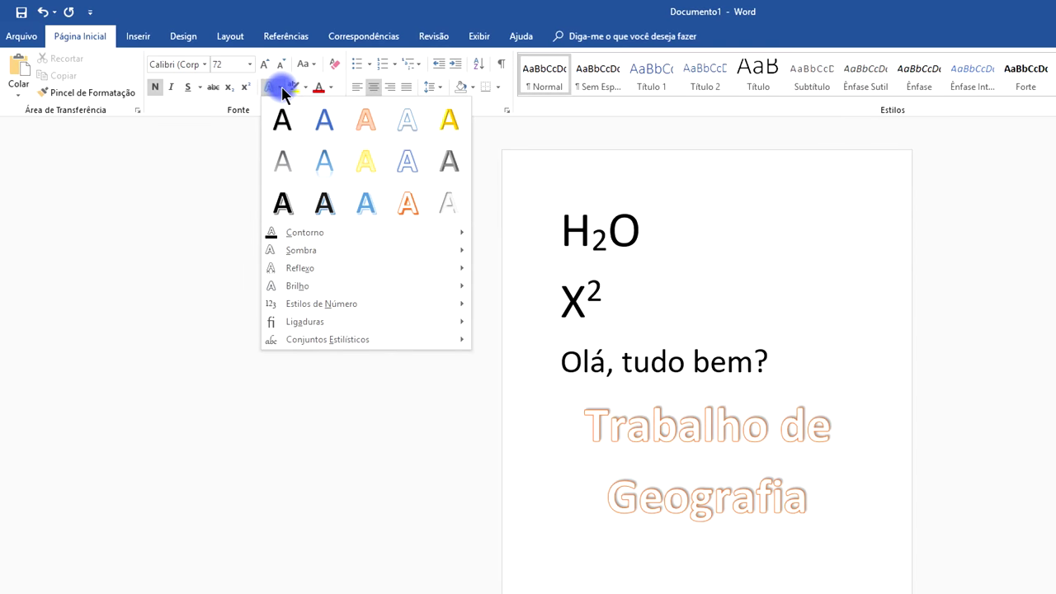
click(720, 569)
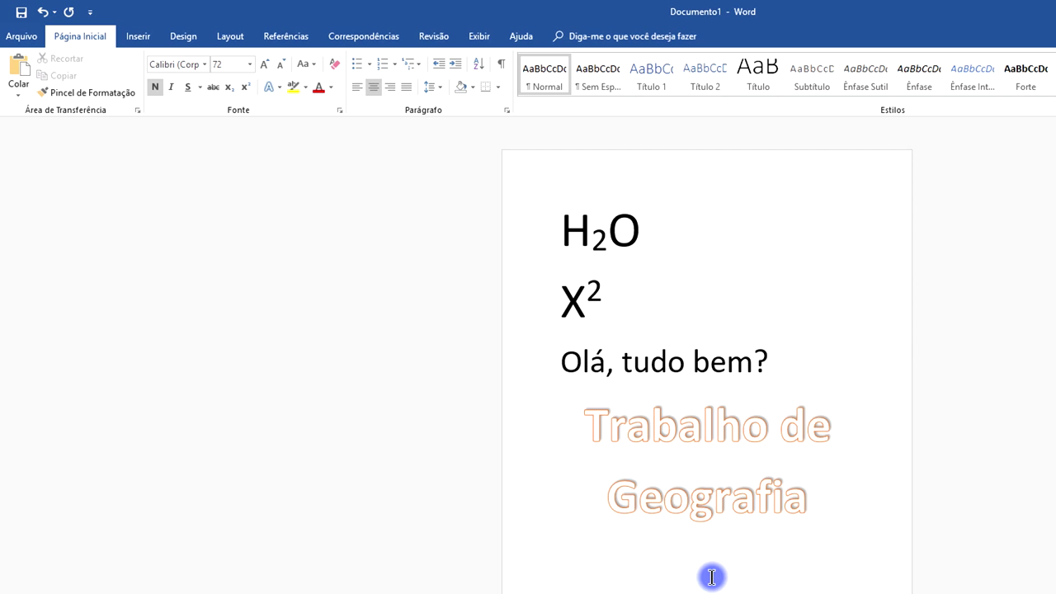
key(ctrl+q)
text(fdf)
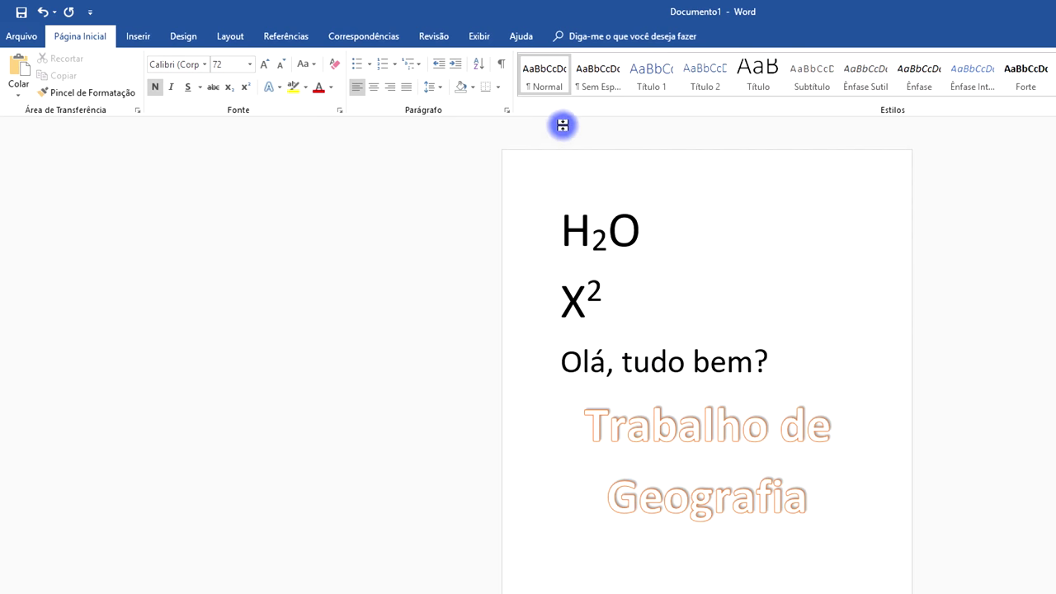
click(547, 80)
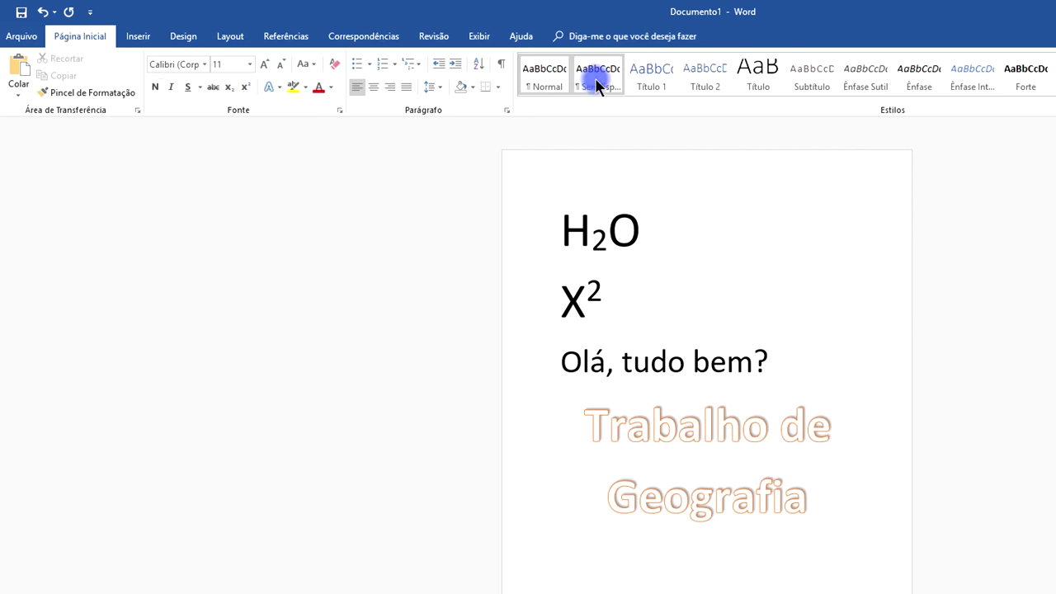
text(sfsdfsdf)
Step: Try 48 pt on the test word 'sfsdfsdf', then delete it
drag(588, 545, 526, 537)
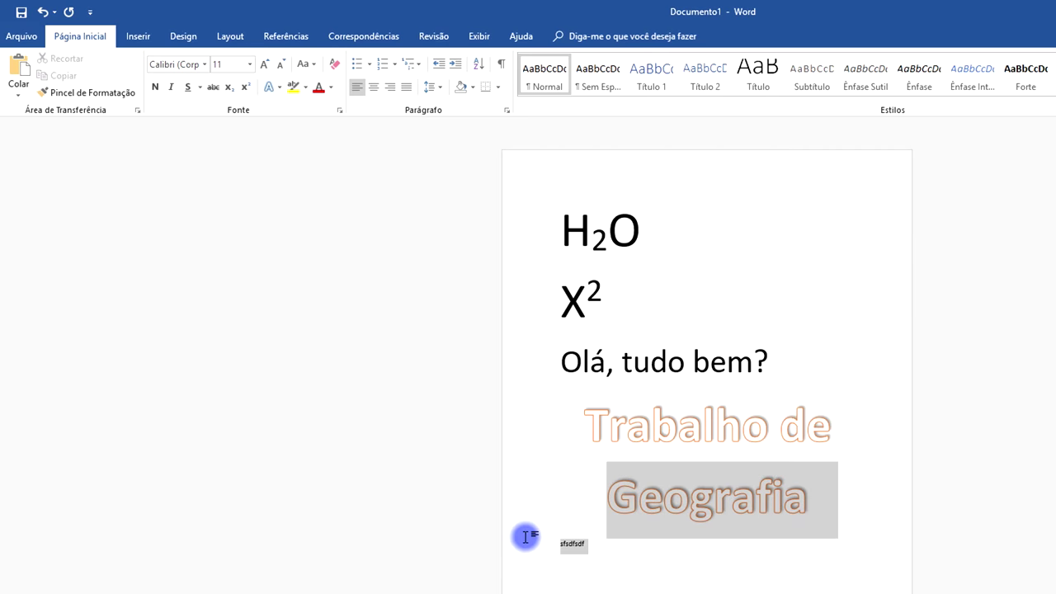
click(578, 555)
double_click(567, 547)
click(250, 64)
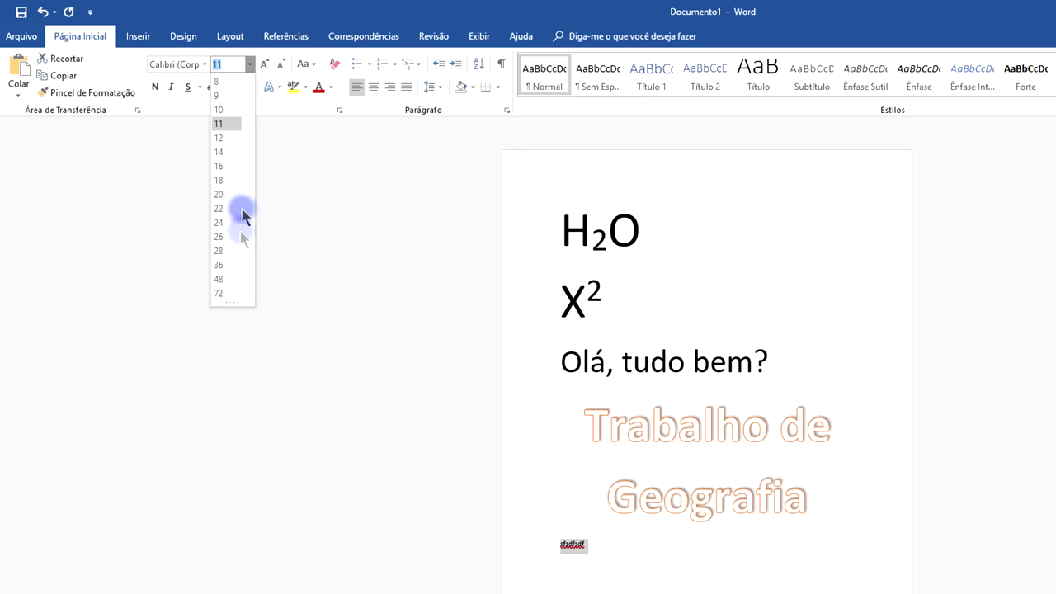
click(221, 280)
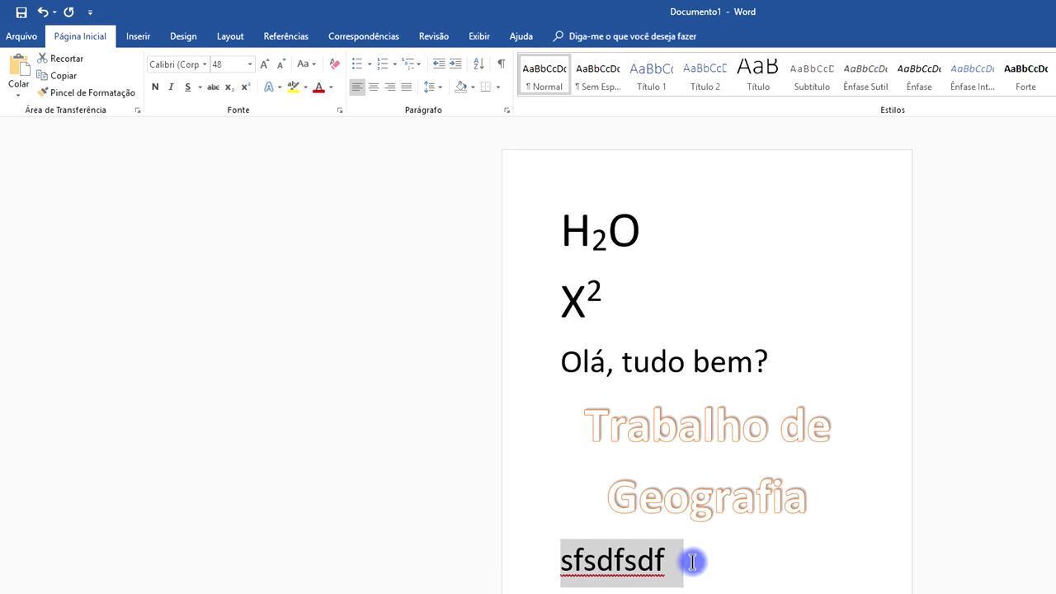
drag(693, 562, 564, 557)
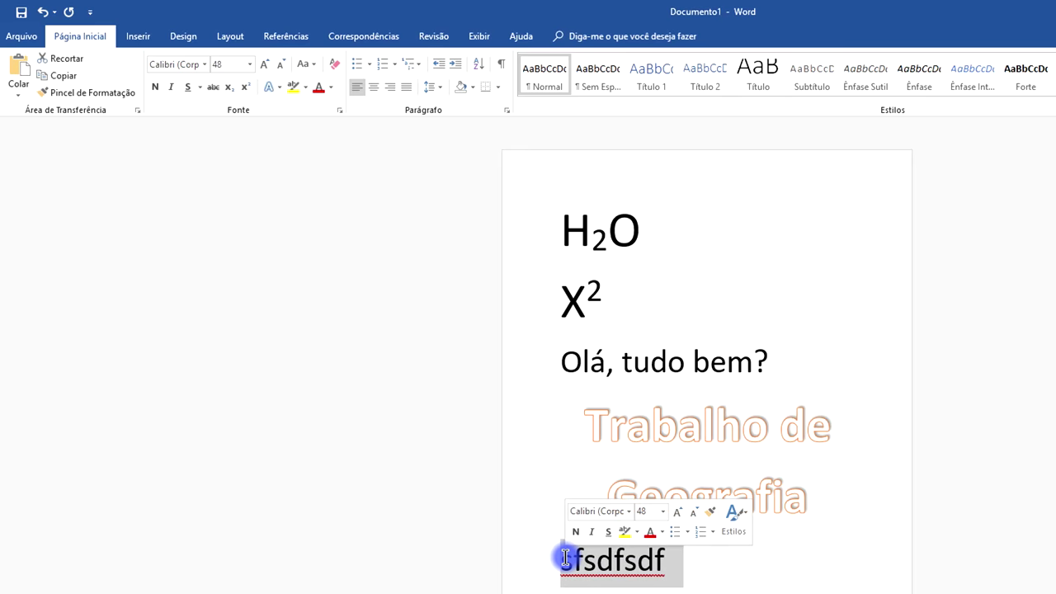
key(BackSpace)
key(BackSpace)
Step: Clear stray letters, left-align the empty bottom line, reset its formatting and set 48 pt
text(d)
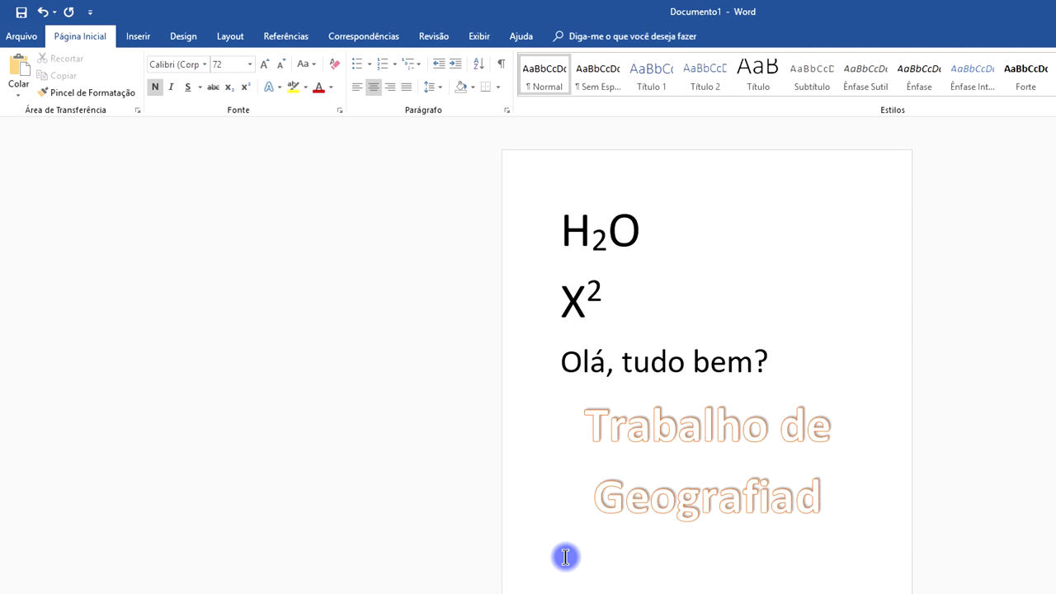
key(BackSpace)
text(s)
key(BackSpace)
key(BackSpace)
key(ctrl+q)
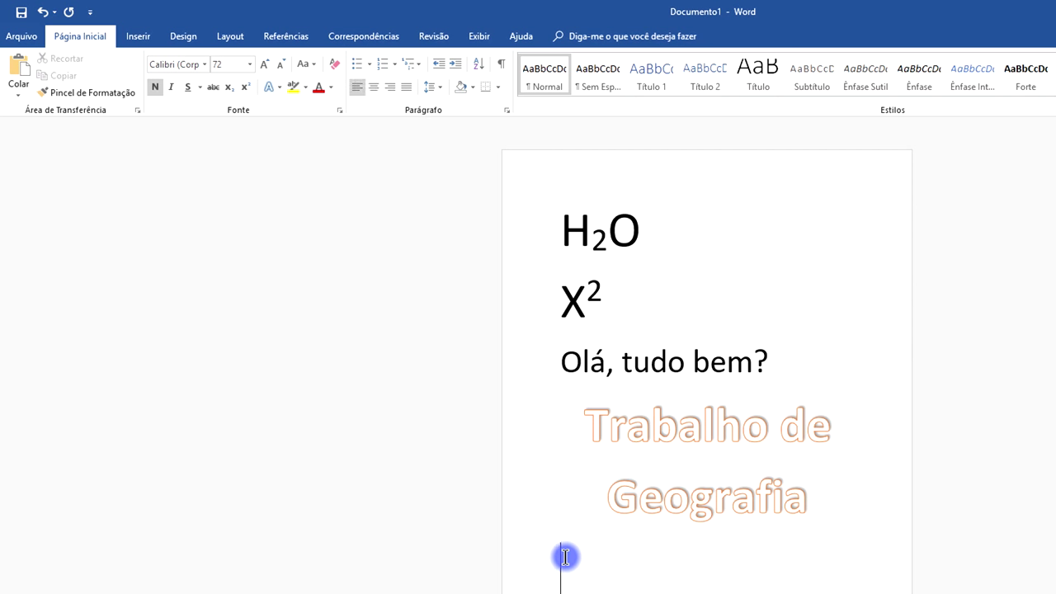
click(538, 83)
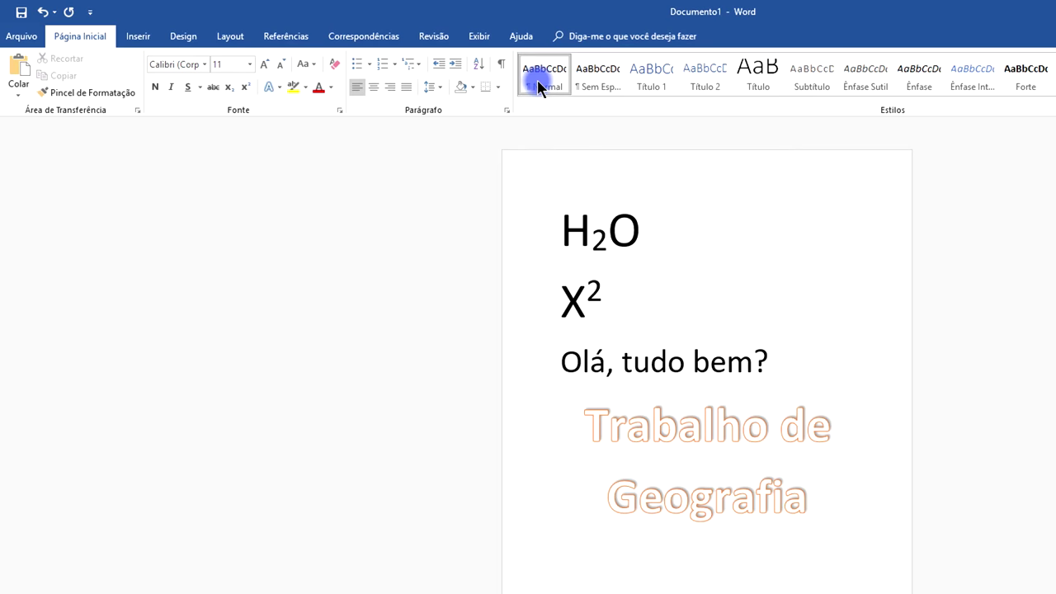
click(251, 64)
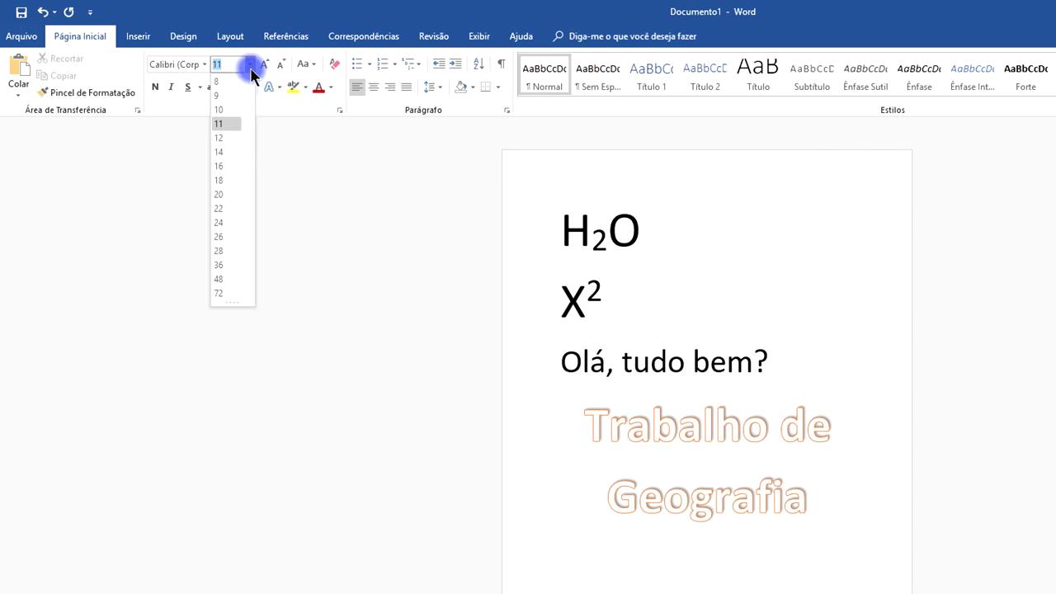
click(221, 278)
text(Marcar de texto!)
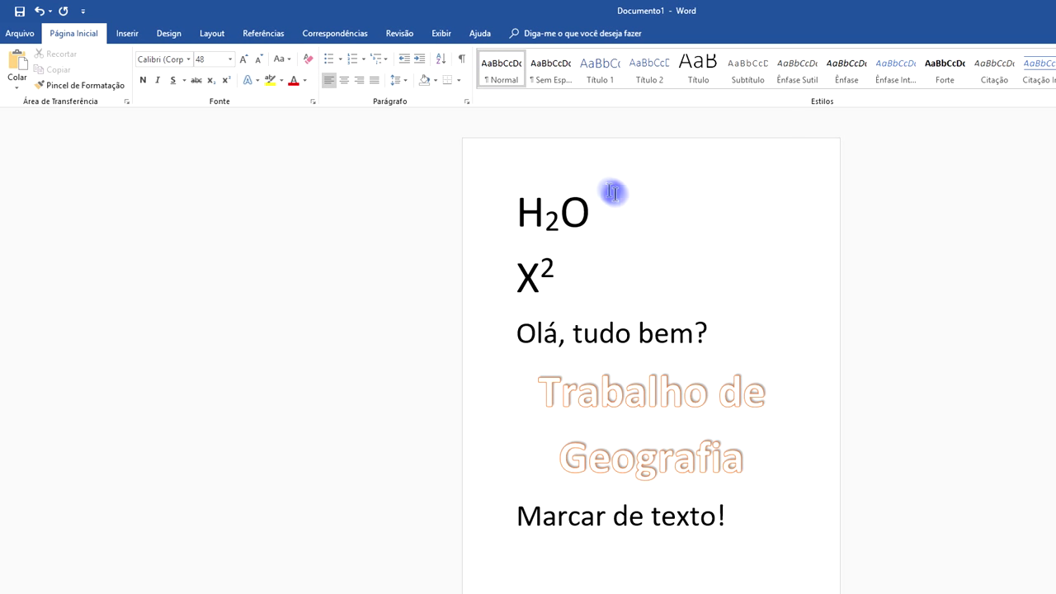
Step: Give only the word 'texto' a Yellow highlight, leaving the '!' unhighlighted
triple_click(561, 510)
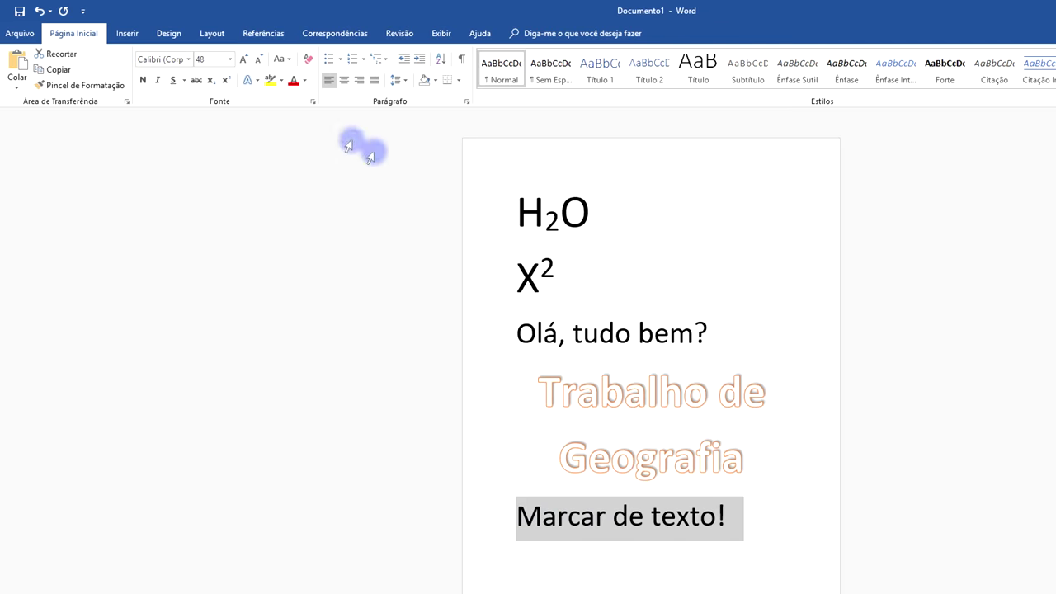
click(281, 81)
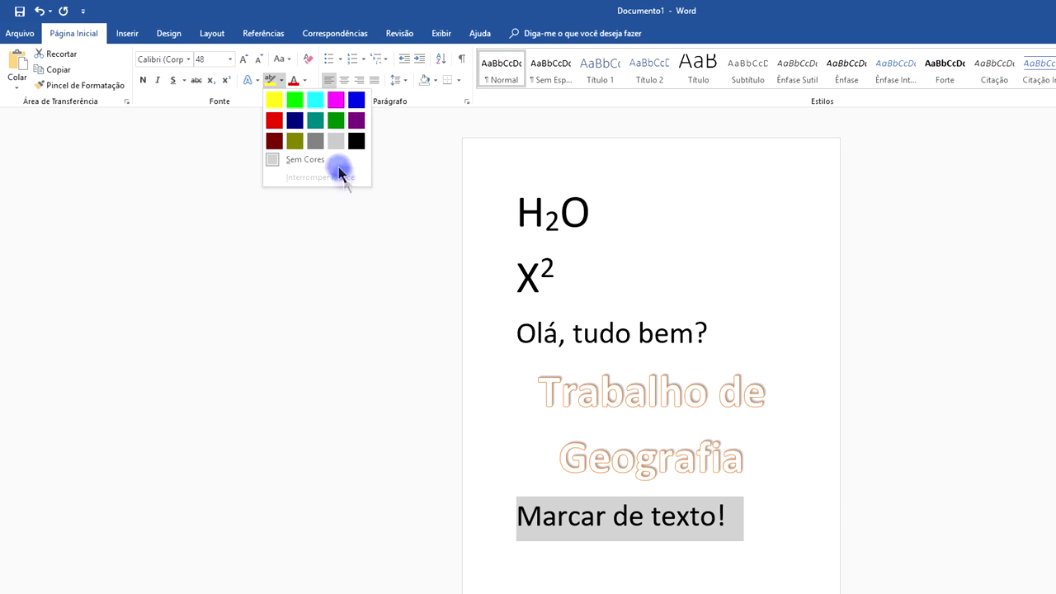
key(Escape)
click(640, 556)
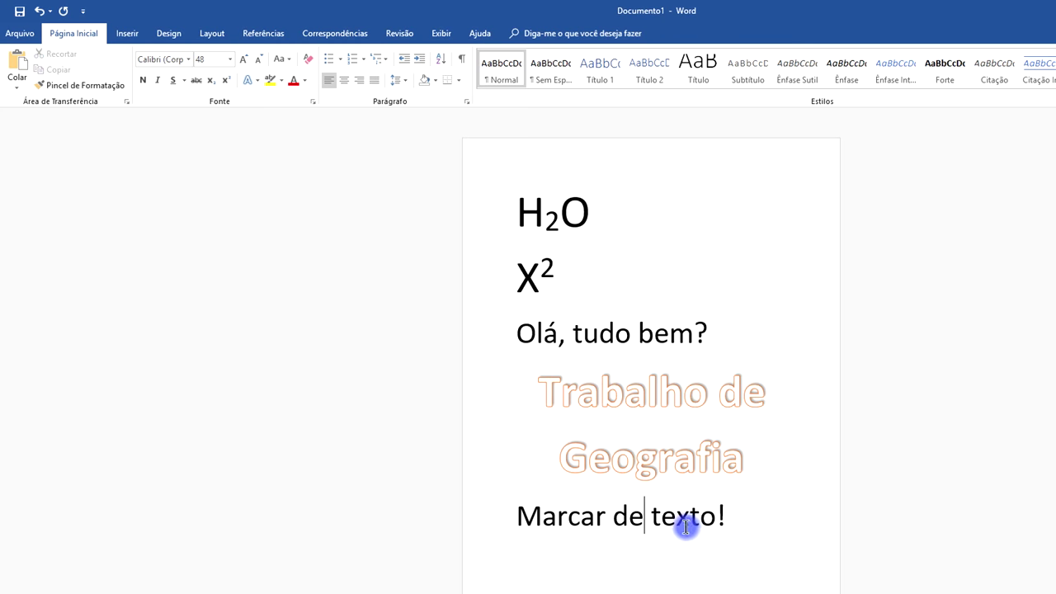
drag(654, 517, 716, 519)
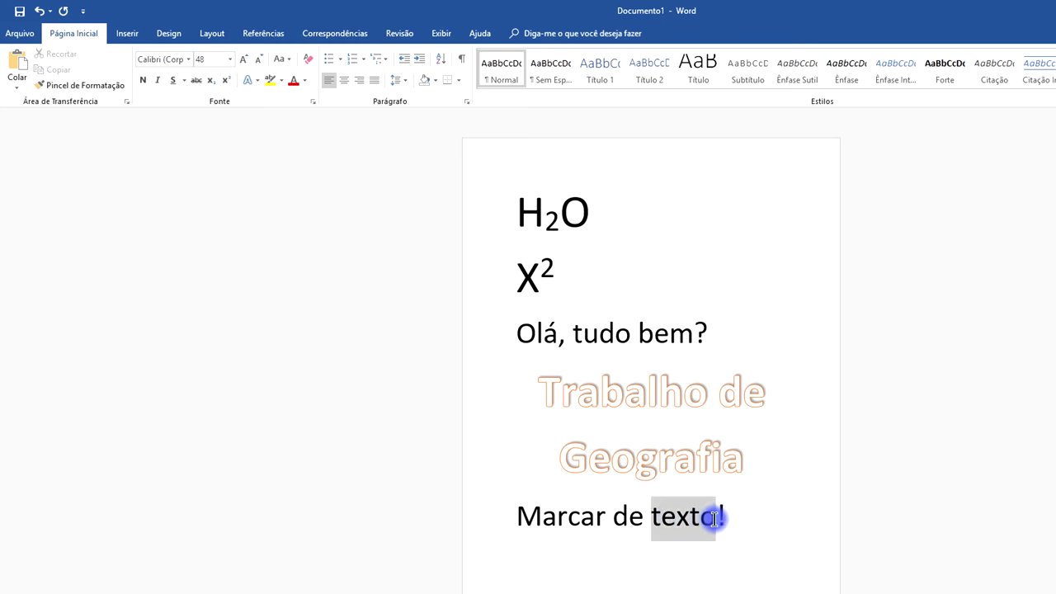
click(282, 80)
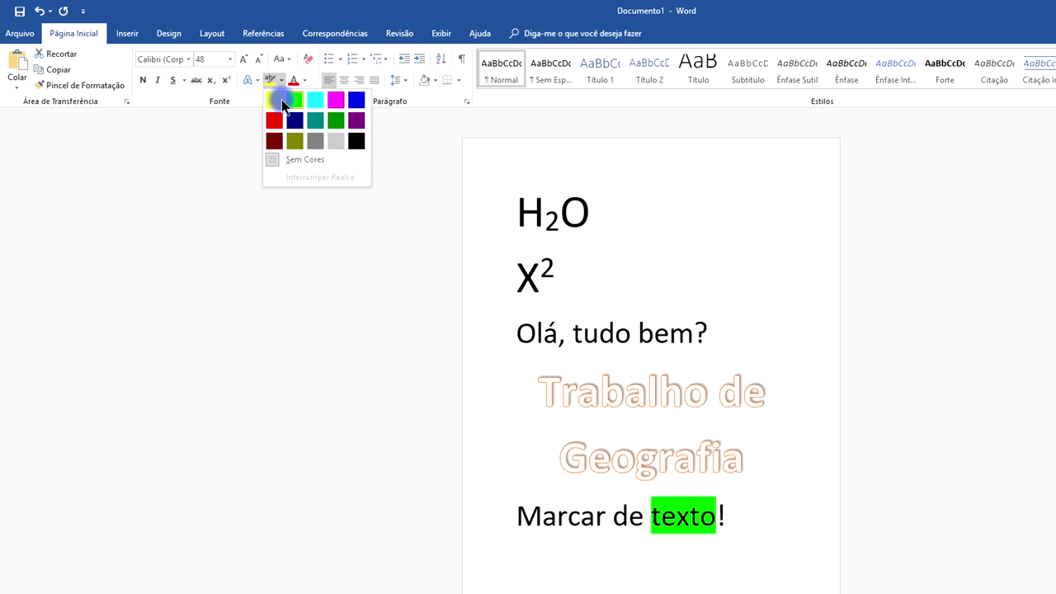
click(280, 100)
click(756, 297)
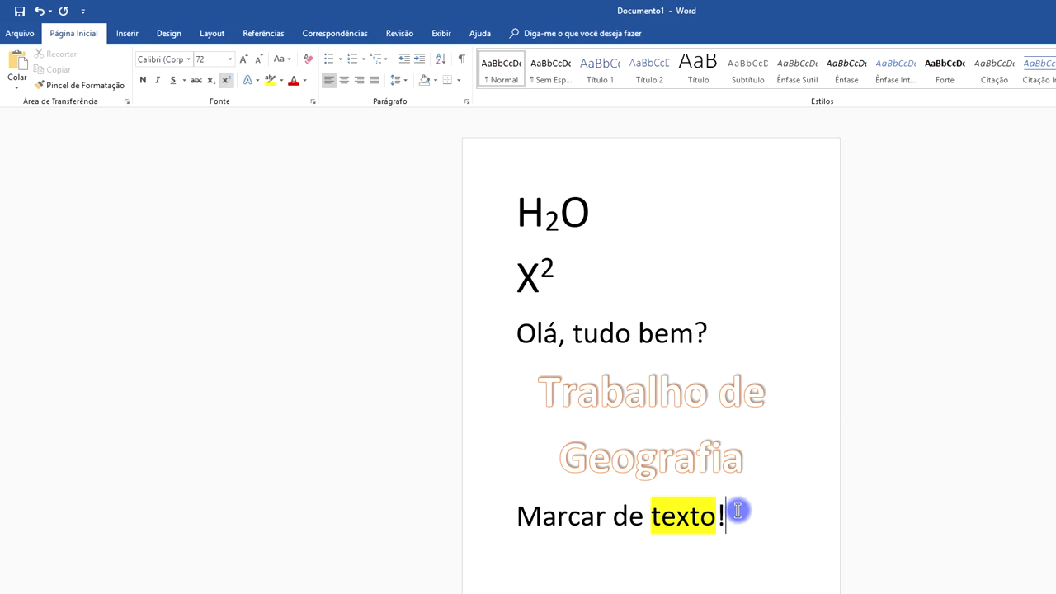
Step: Clear the 'Marcar de texto!' line's formatting, then try 72 pt in the 28 Days Later font
drag(782, 522, 508, 517)
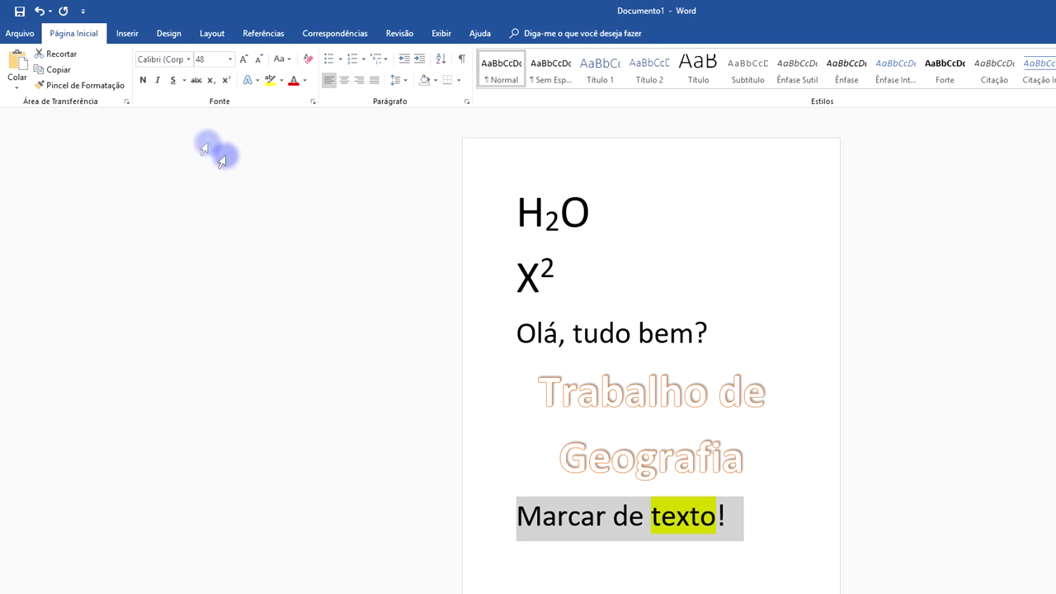
click(304, 58)
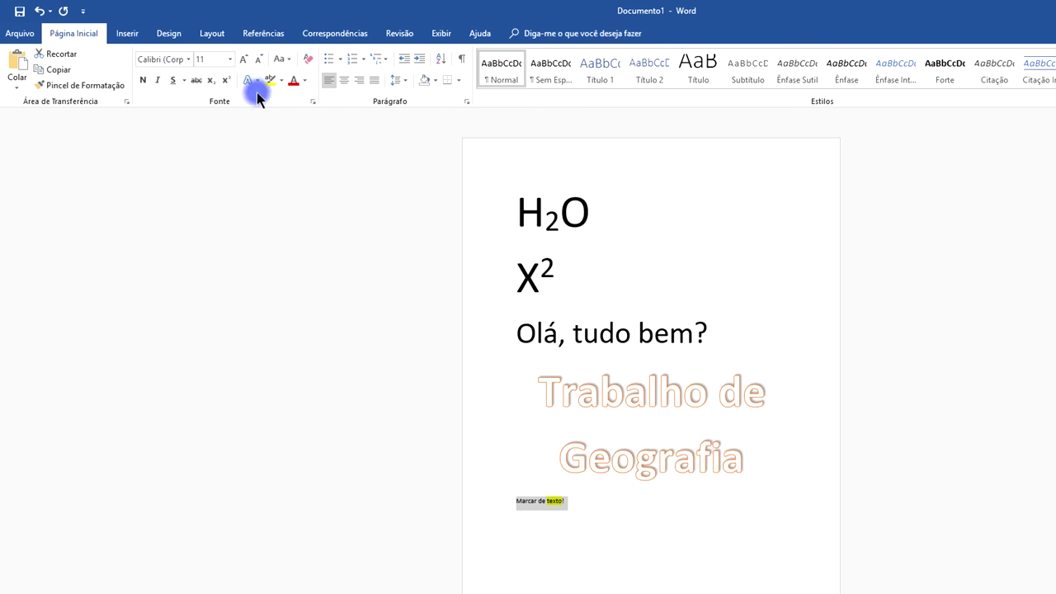
click(209, 54)
click(197, 245)
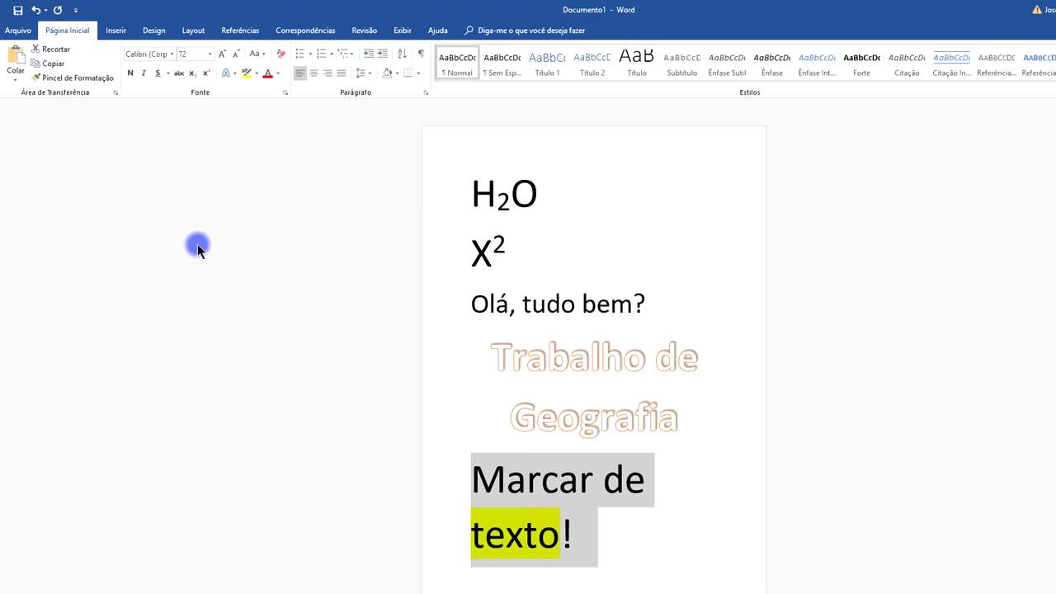
click(172, 54)
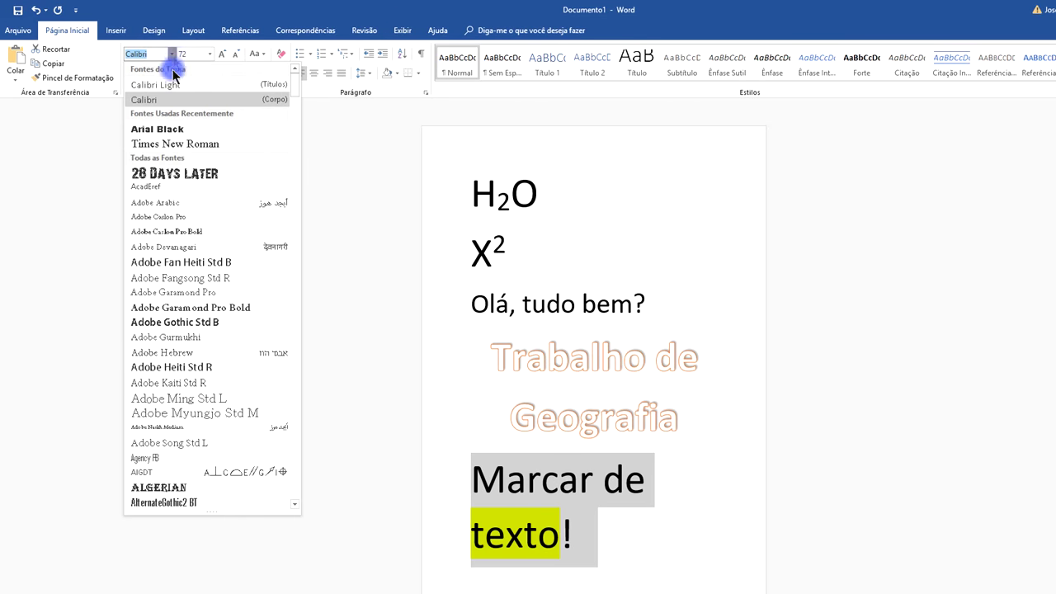
click(187, 175)
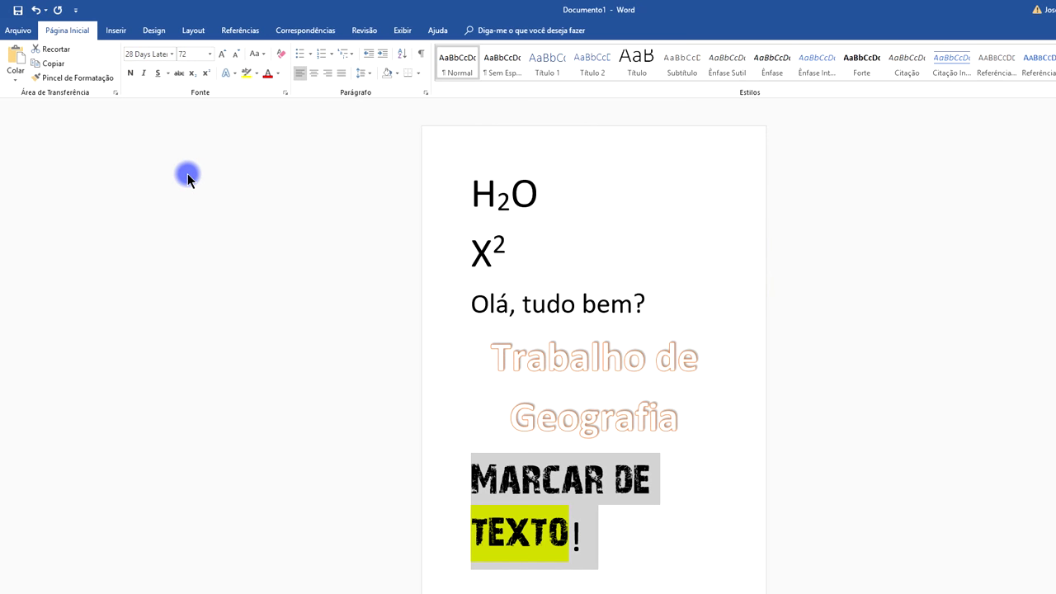
Step: Add bold, italic and underline, then clear all formatting back to plain Calibri 11
click(131, 73)
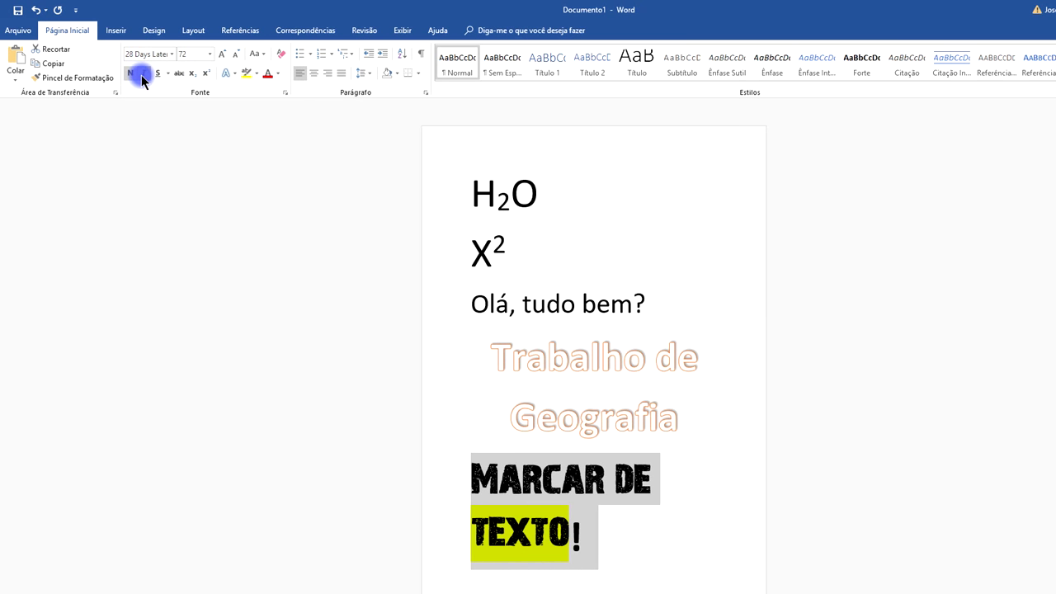
click(142, 74)
click(160, 73)
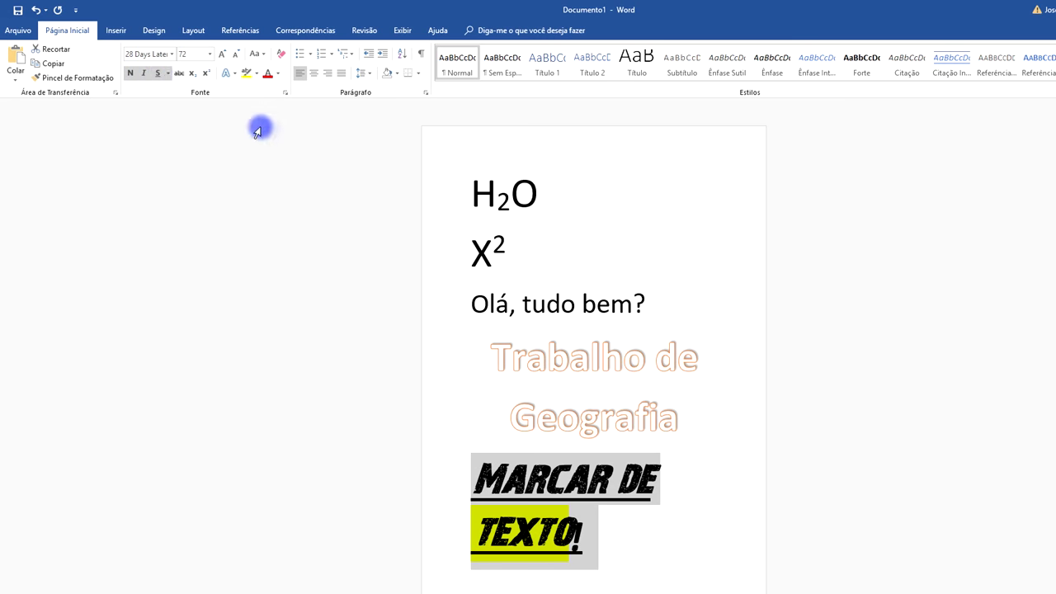
click(282, 55)
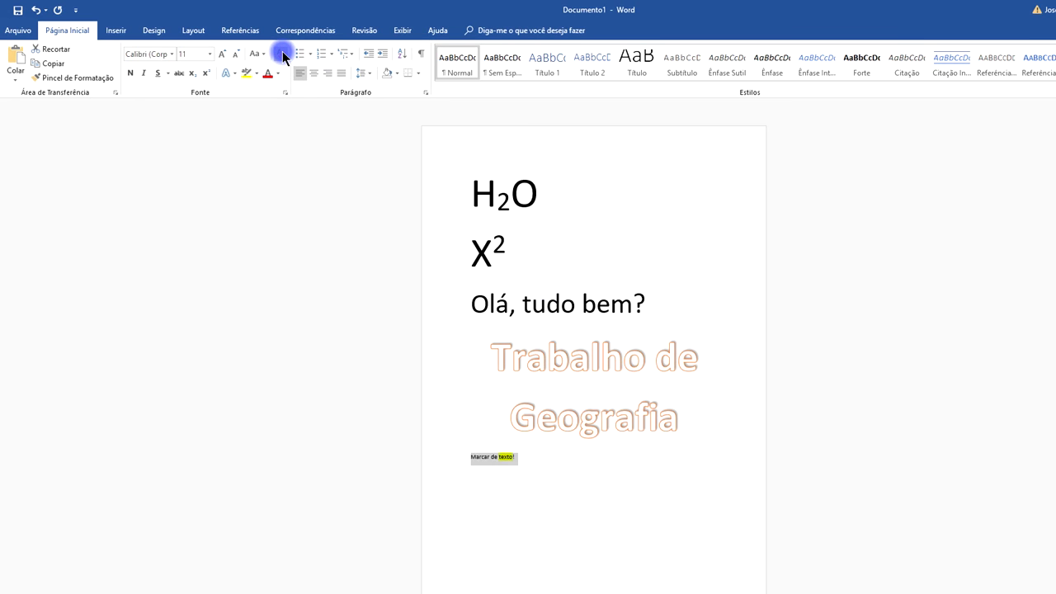
click(530, 472)
Step: Enlarge the 'Marcar de texto!' line's font size to 28 pt
click(225, 55)
click(225, 54)
click(224, 54)
click(225, 54)
click(225, 55)
click(224, 55)
click(596, 459)
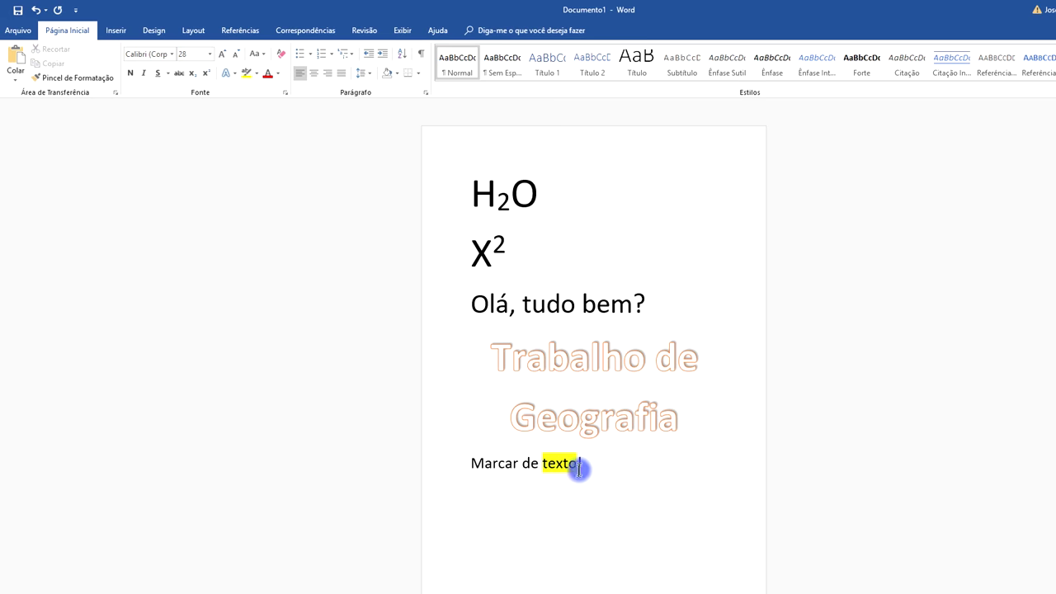
Step: Remove the yellow highlight from 'texto' so the line is entirely unhighlighted
drag(545, 463, 577, 465)
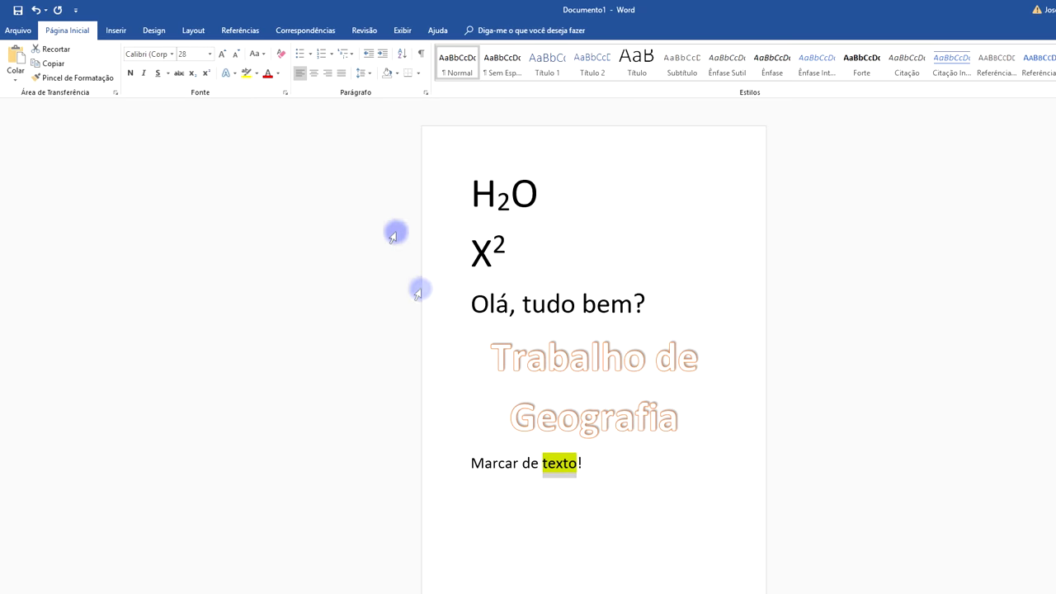
click(256, 73)
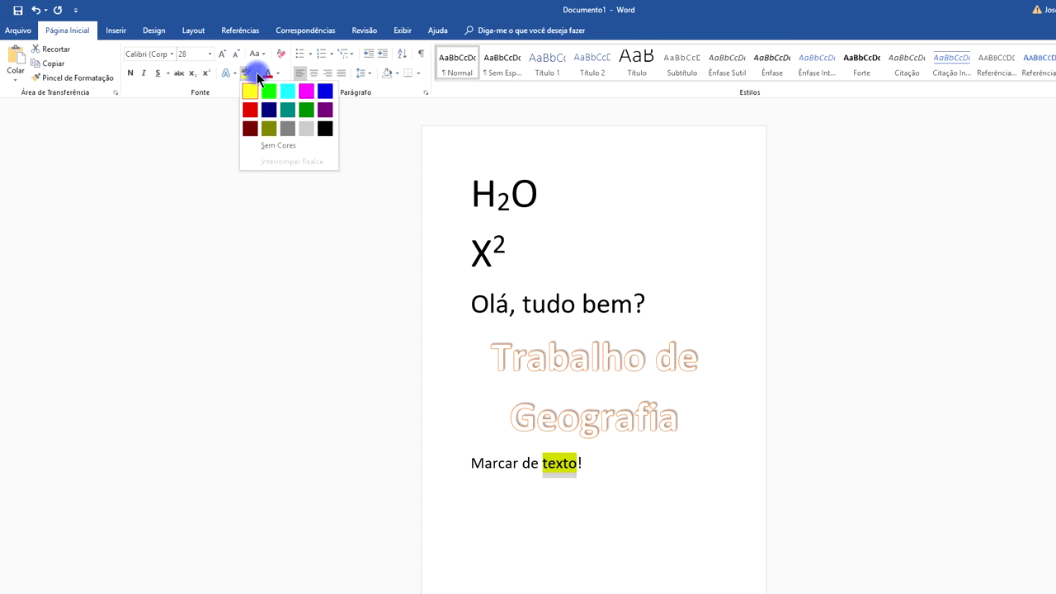
click(289, 147)
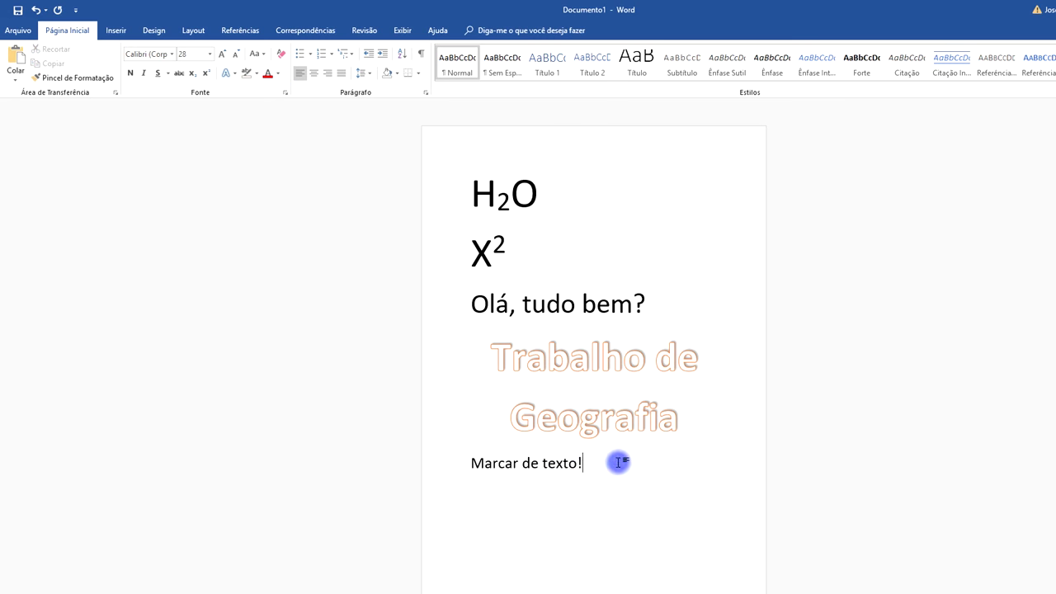
drag(578, 463, 544, 460)
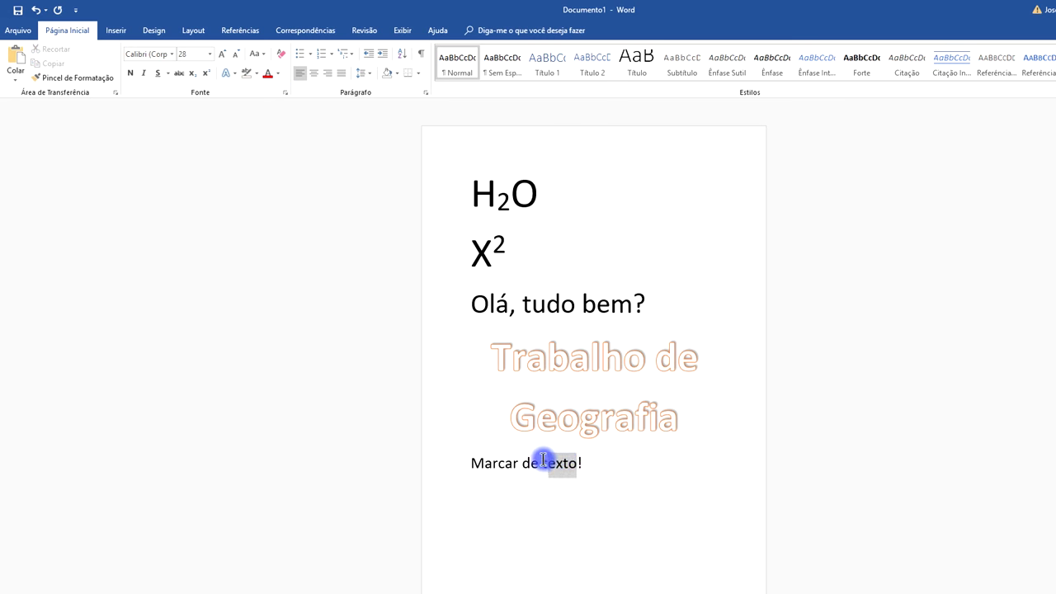
click(256, 73)
Step: Highlight 'texto' in yellow again and leave the caret at the line's end
click(253, 89)
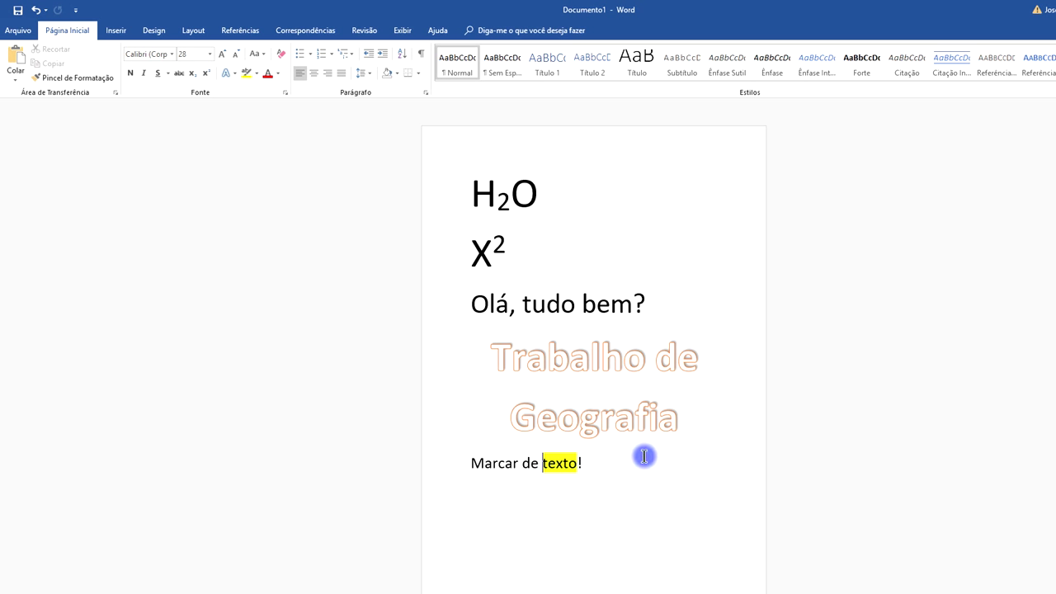
click(616, 463)
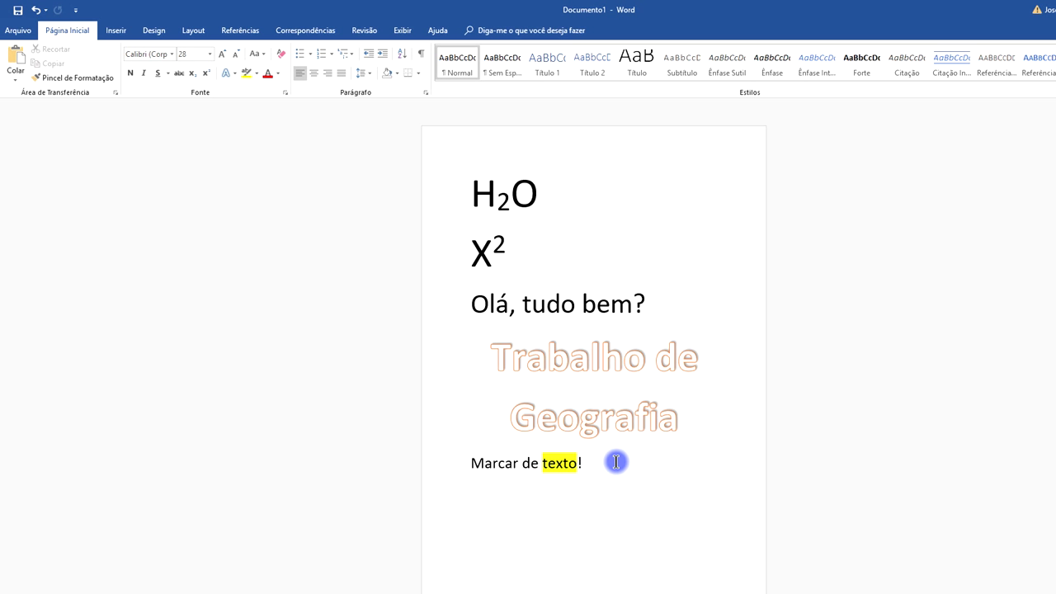